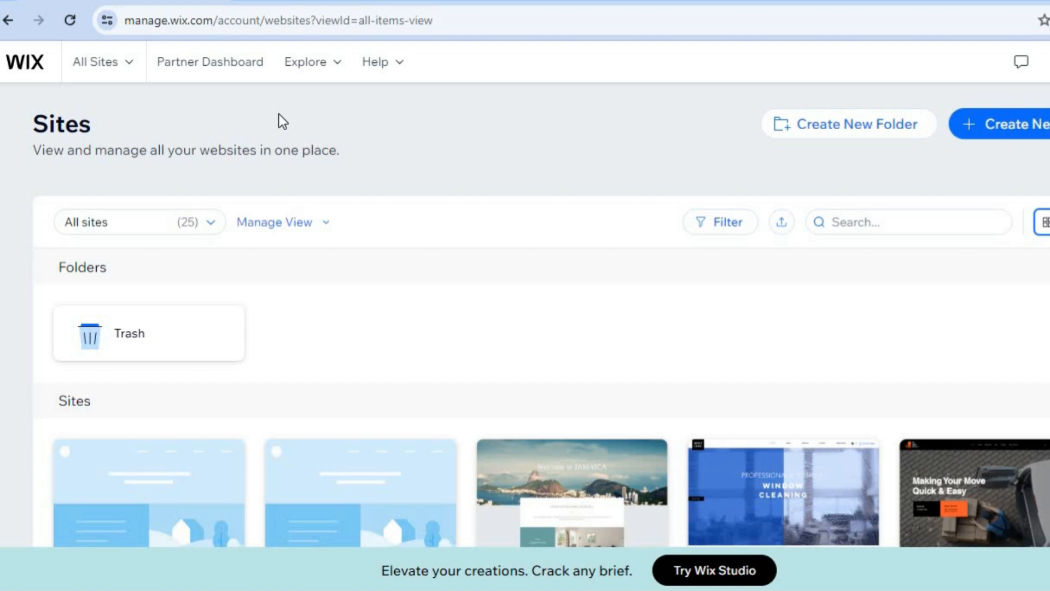
Start a new site on the Wix Editor and set its website type to Moving Company.
left_click(1013, 129)
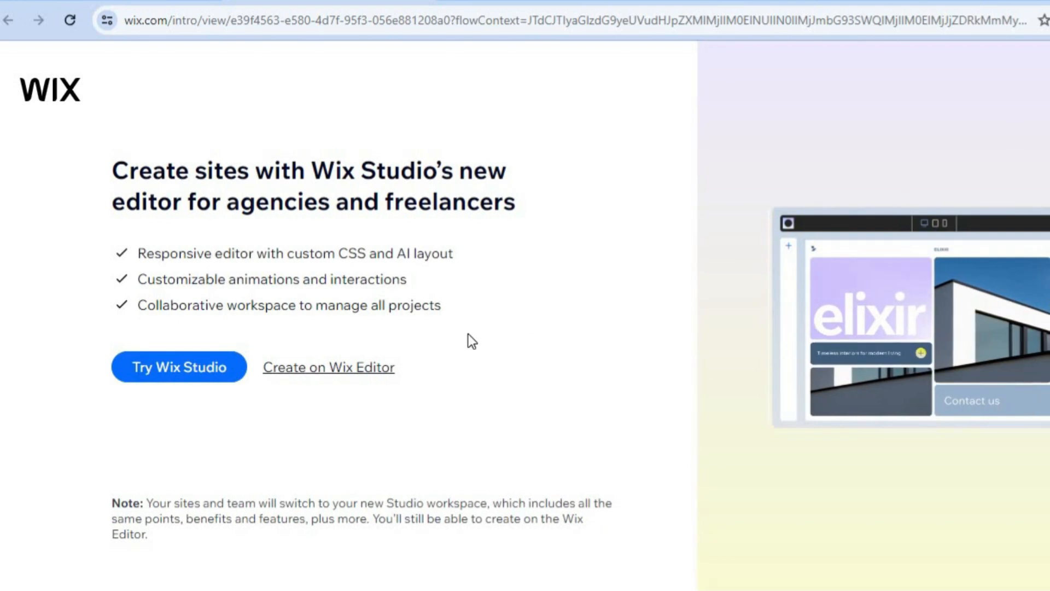
left_click(350, 370)
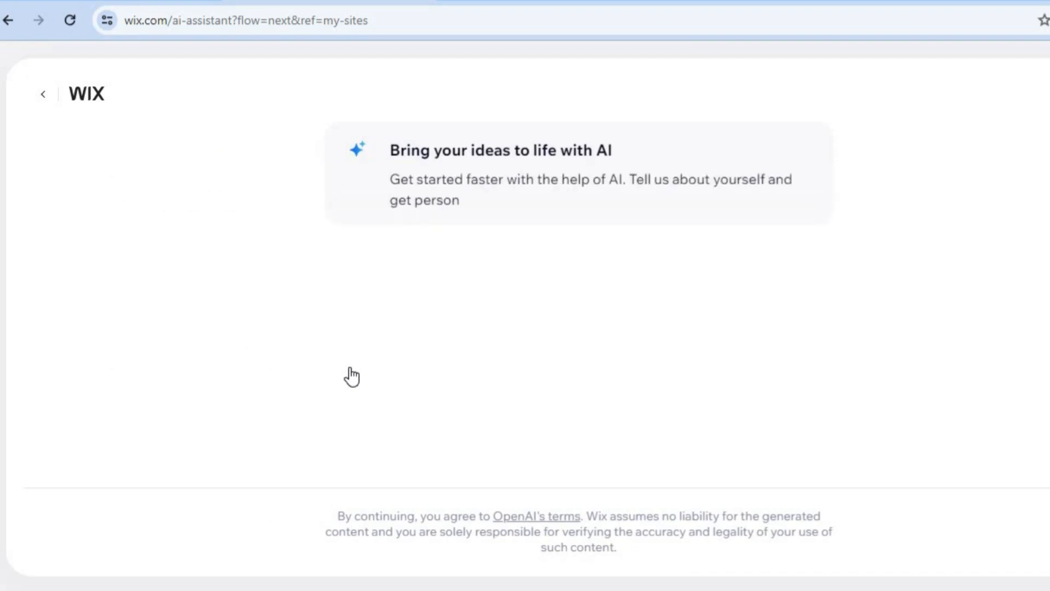
left_click(545, 242)
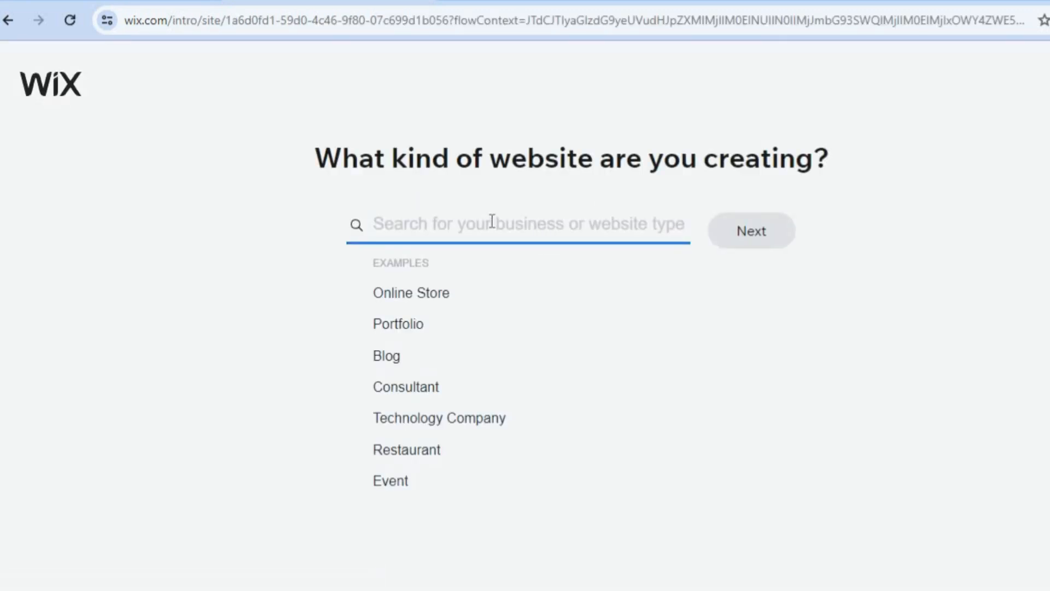
type("MOV")
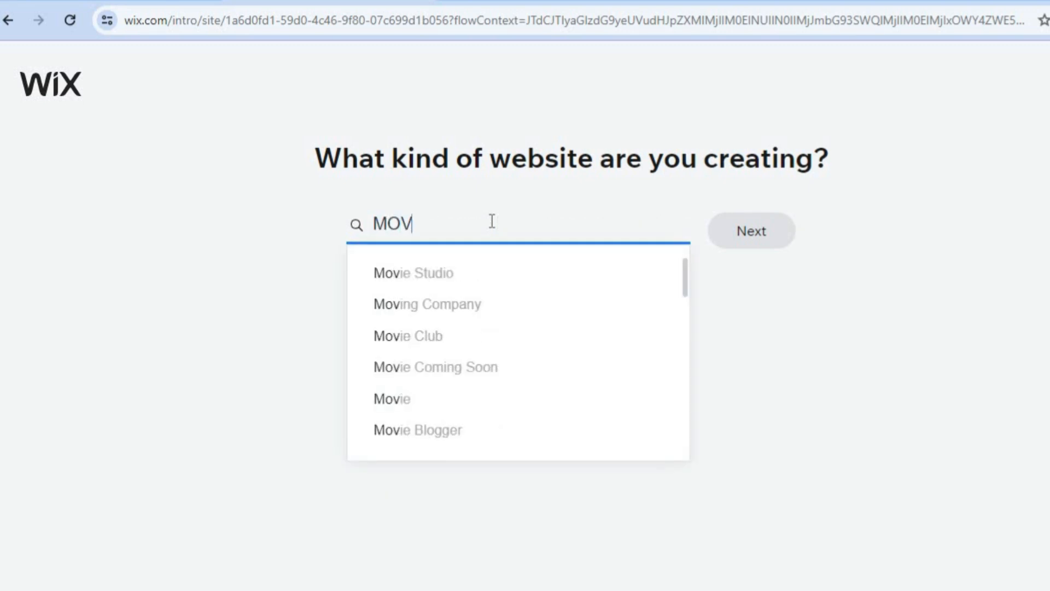
left_click(507, 298)
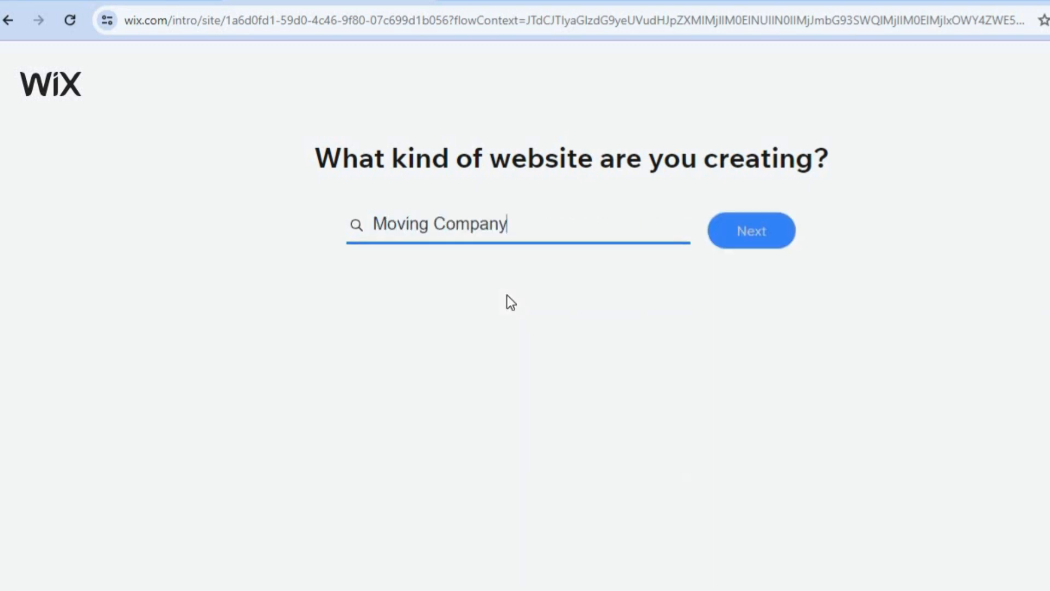
left_click(752, 229)
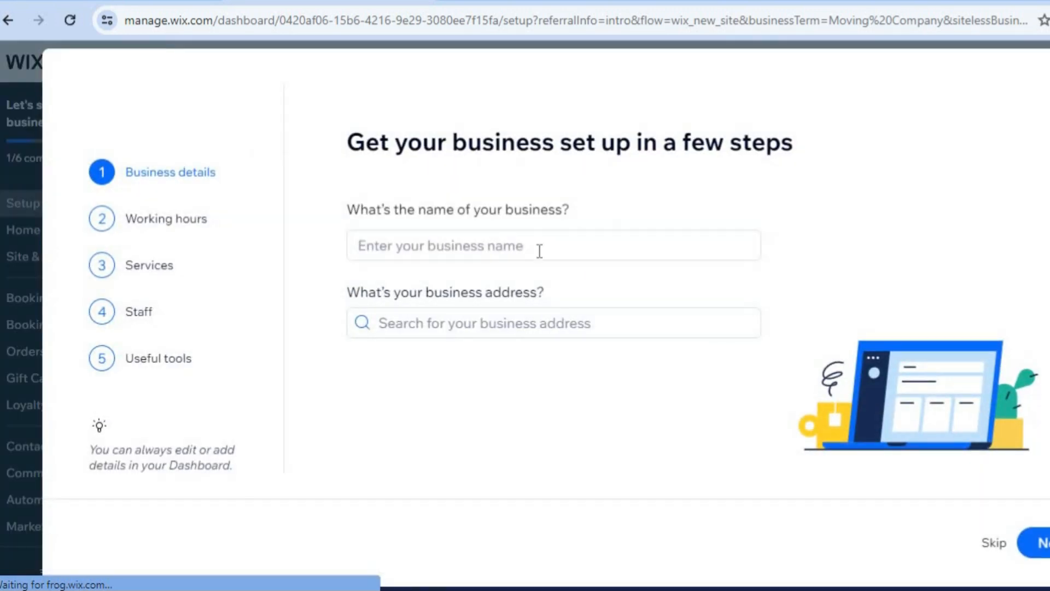
Enter JASON MOVES as the business name, leave the address empty and continue to the working hours.
left_click(525, 251)
type("J")
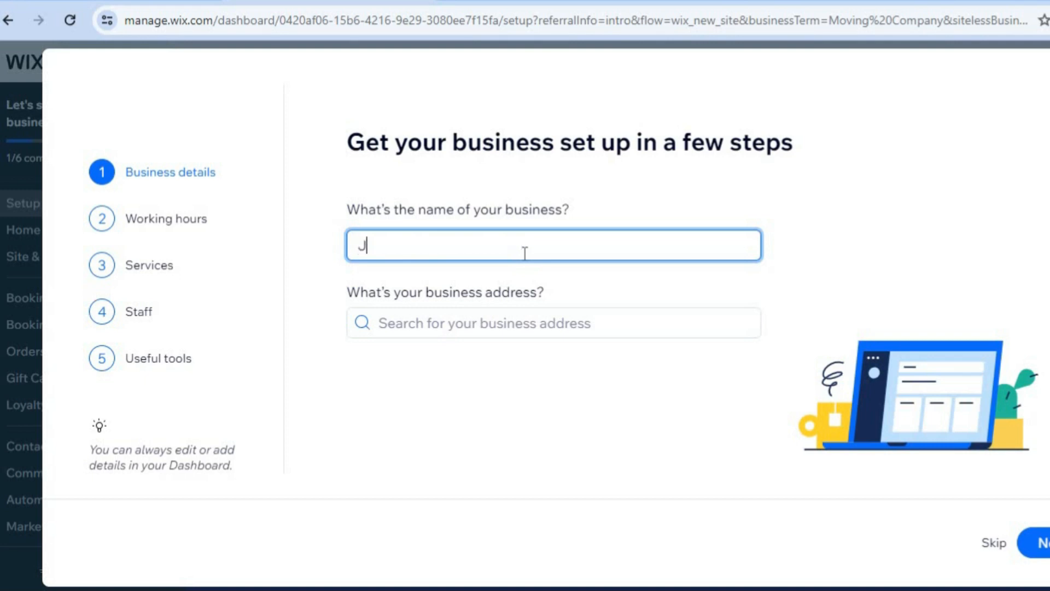
type("ASON MOVES")
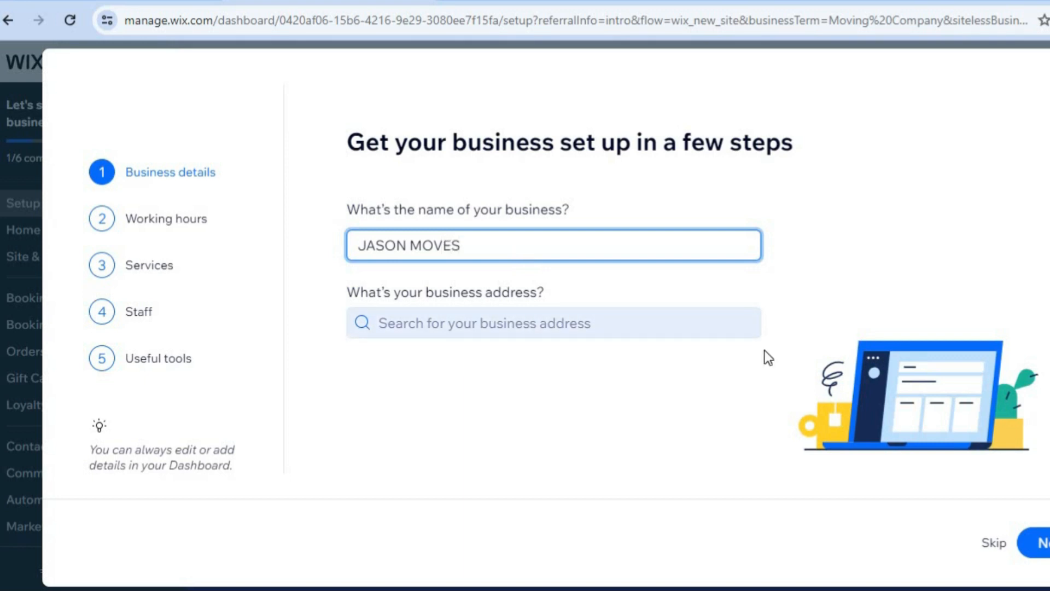
left_click(1043, 542)
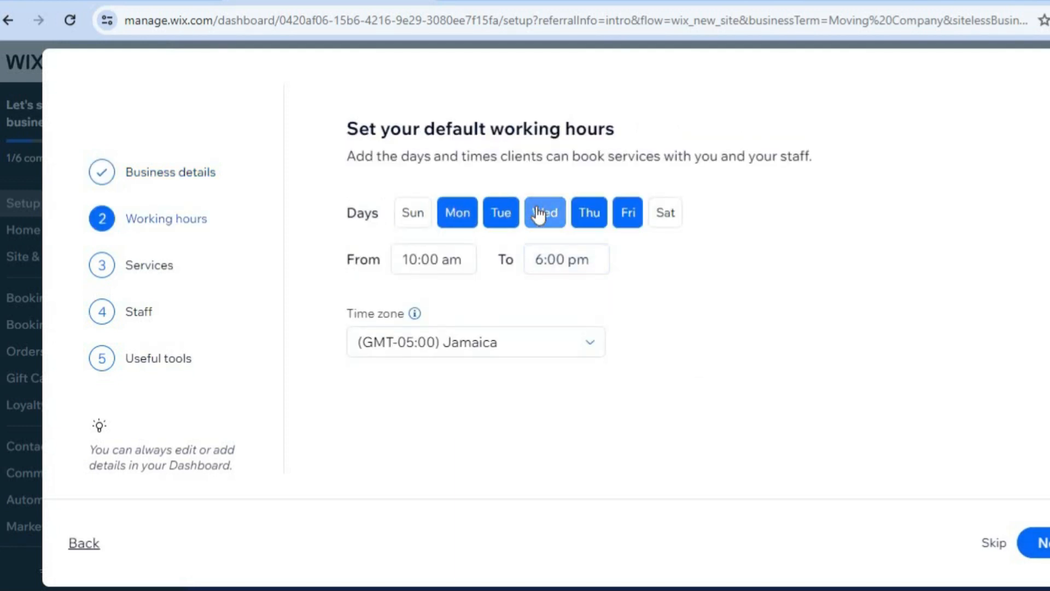
Add Saturday and Sunday to the working days, set the hours from 8:00 am to 5:45 pm, and continue.
left_click(675, 218)
left_click(409, 215)
left_click(461, 262)
left_click_drag(474, 334, 474, 326)
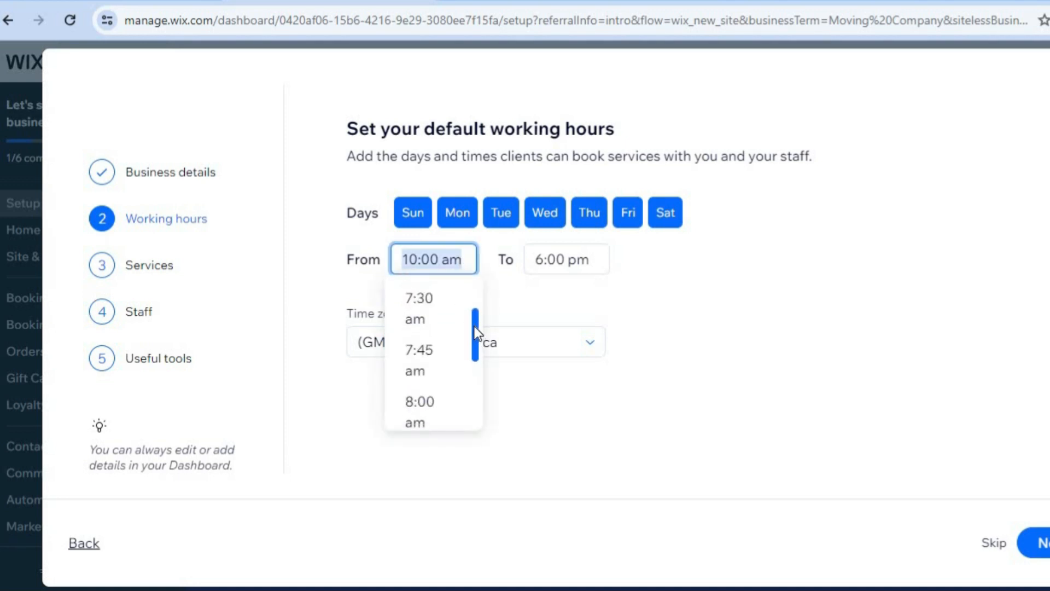
left_click(438, 405)
left_click(591, 258)
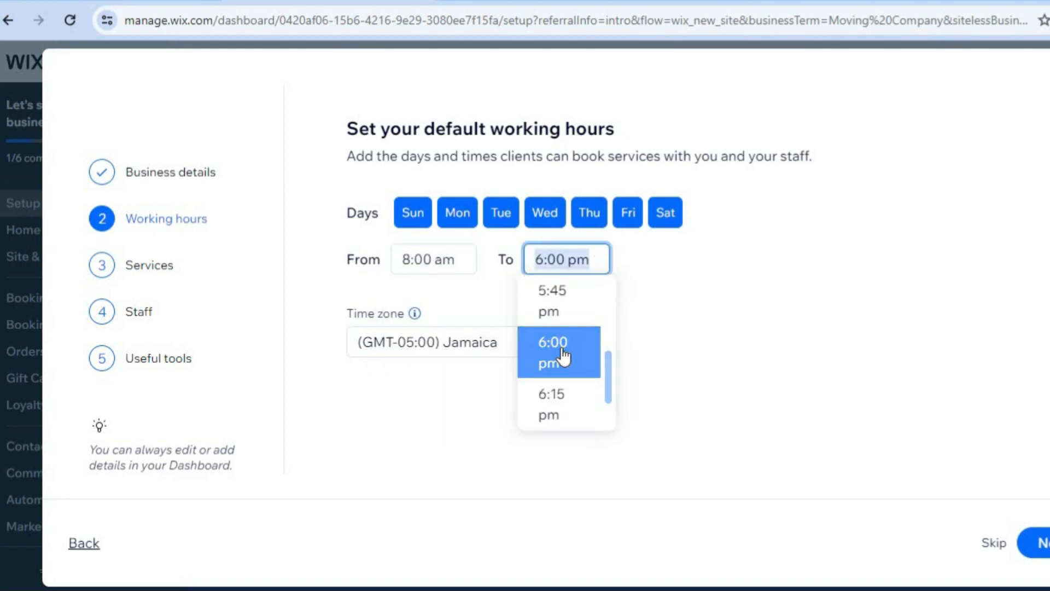
left_click(563, 305)
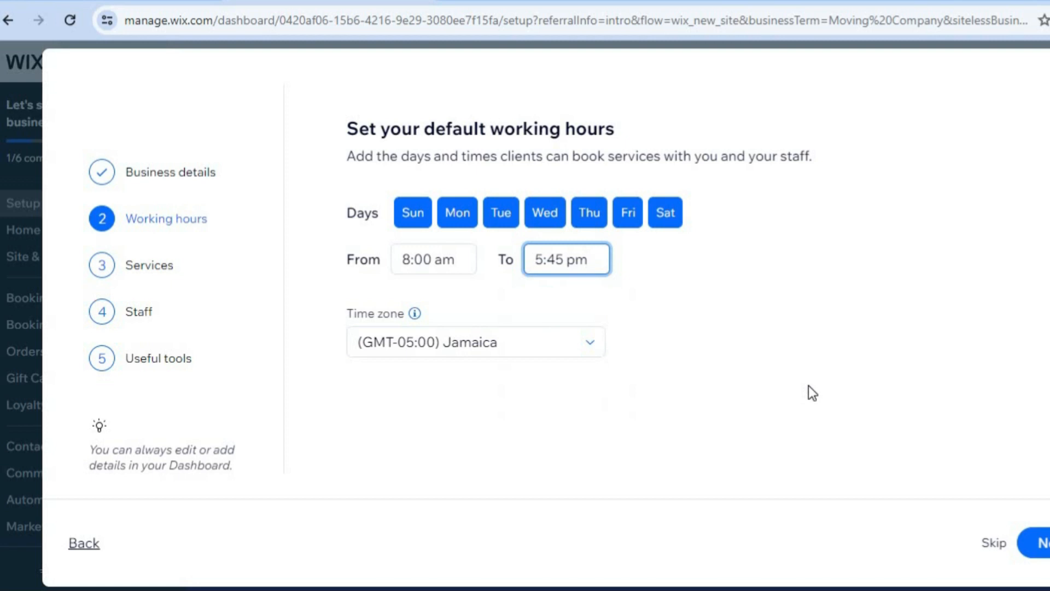
left_click(1042, 543)
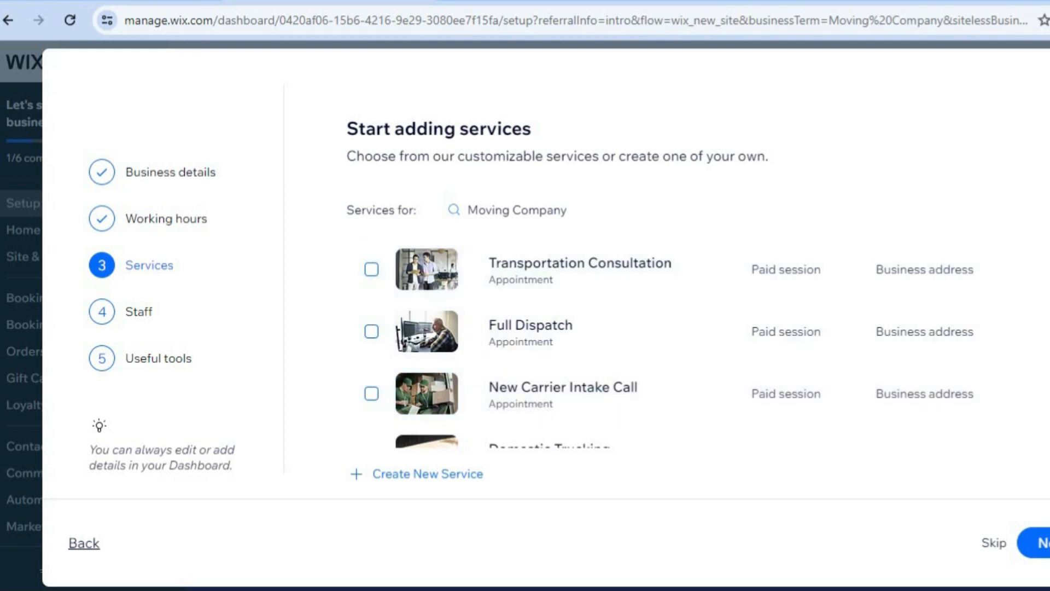
Add the Domestic Trucking, Local Move and Packing & Wrapping services and continue to the staff setup.
scroll(561, 387, "down", 2)
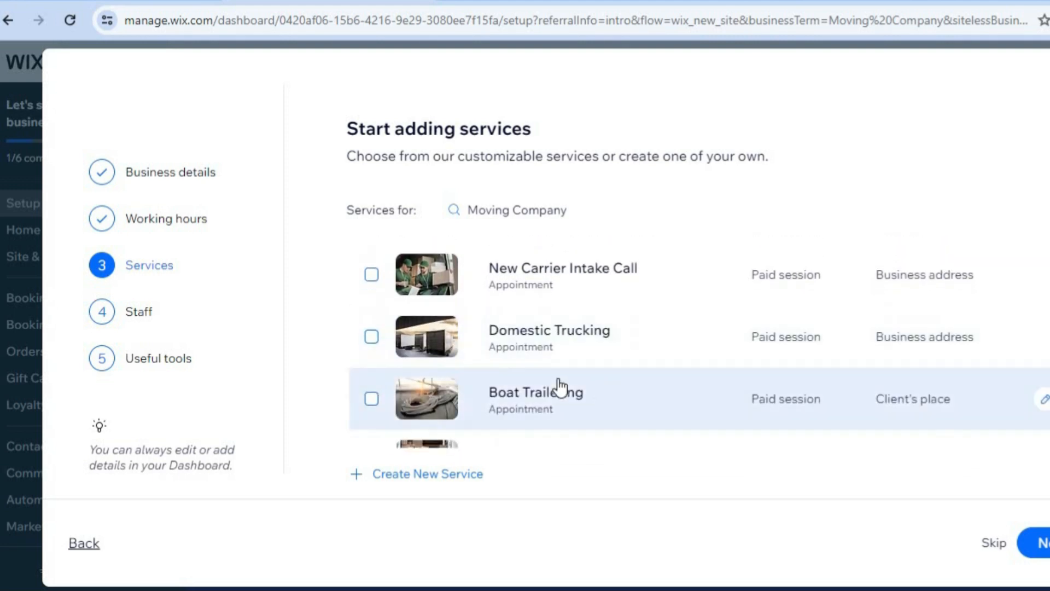
left_click(376, 340)
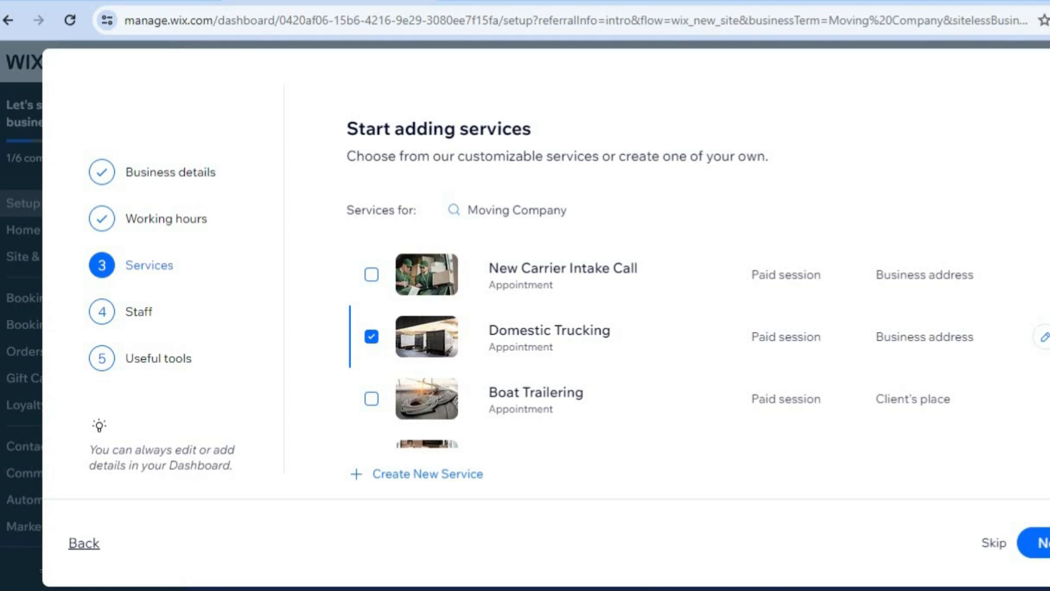
scroll(481, 345, "down", 3)
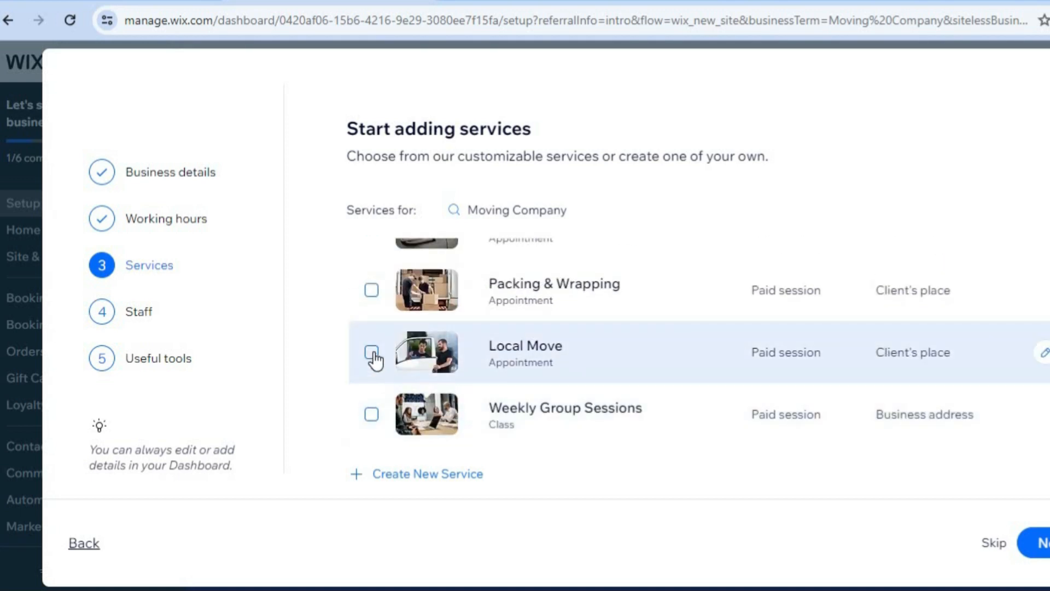
left_click(374, 354)
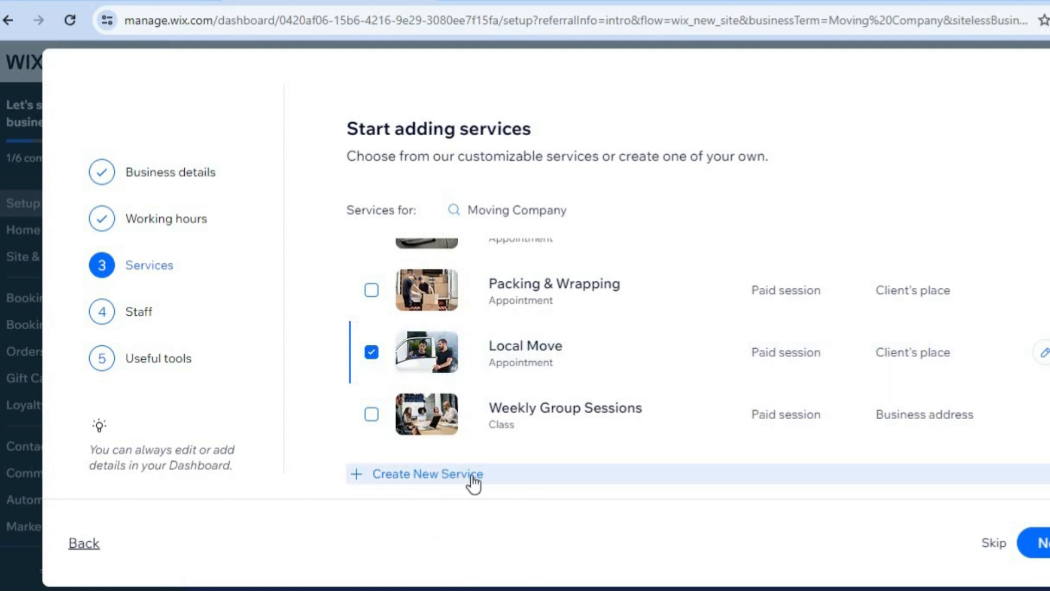
left_click(371, 290)
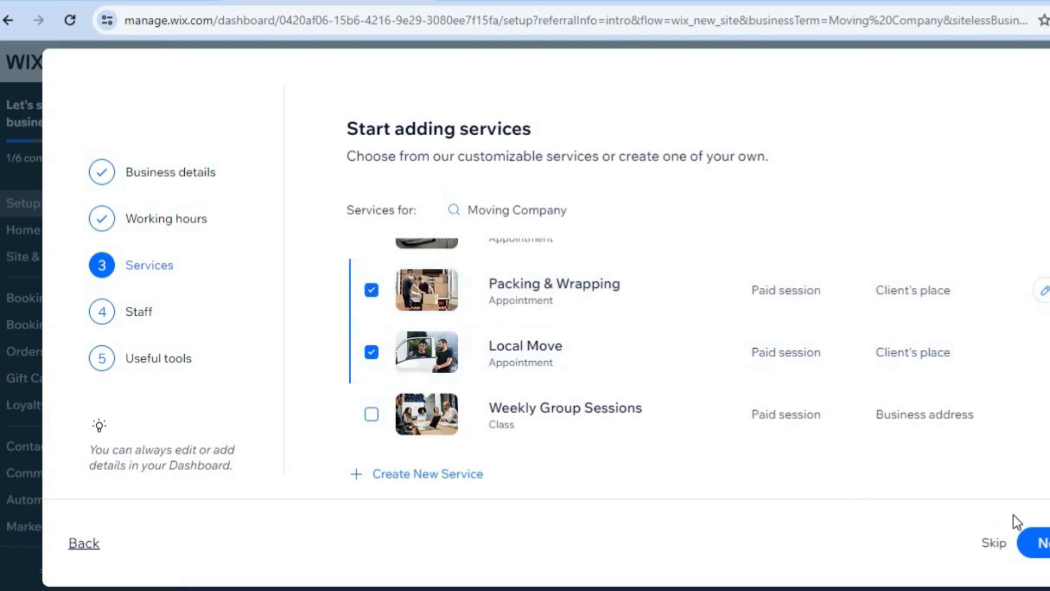
left_click(1039, 545)
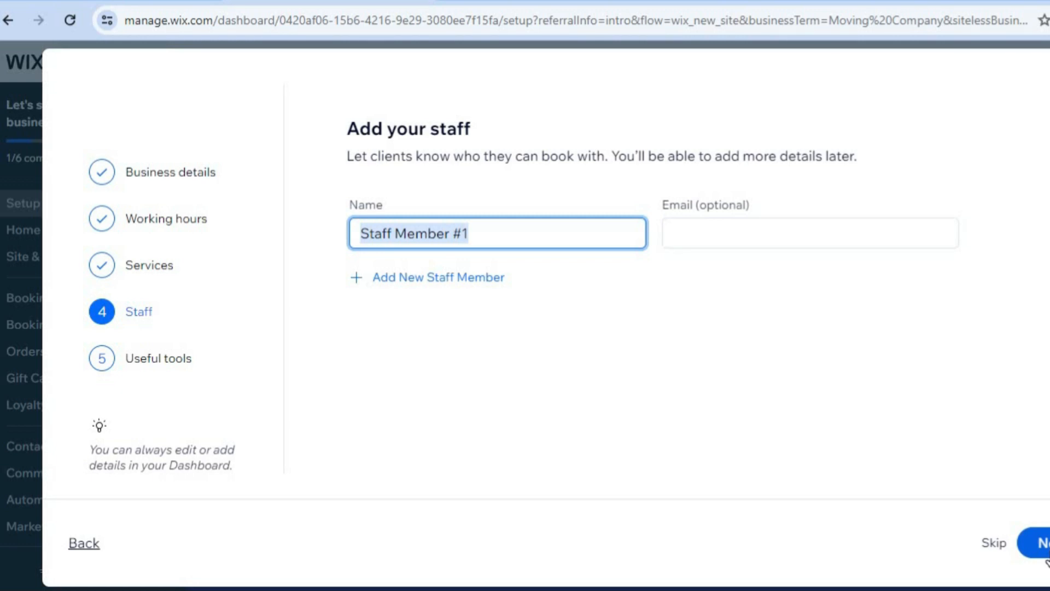
Keep the default staff member, choose to accept online and in-person payments, and finish the setup to reach the dashboard.
left_click(1043, 557)
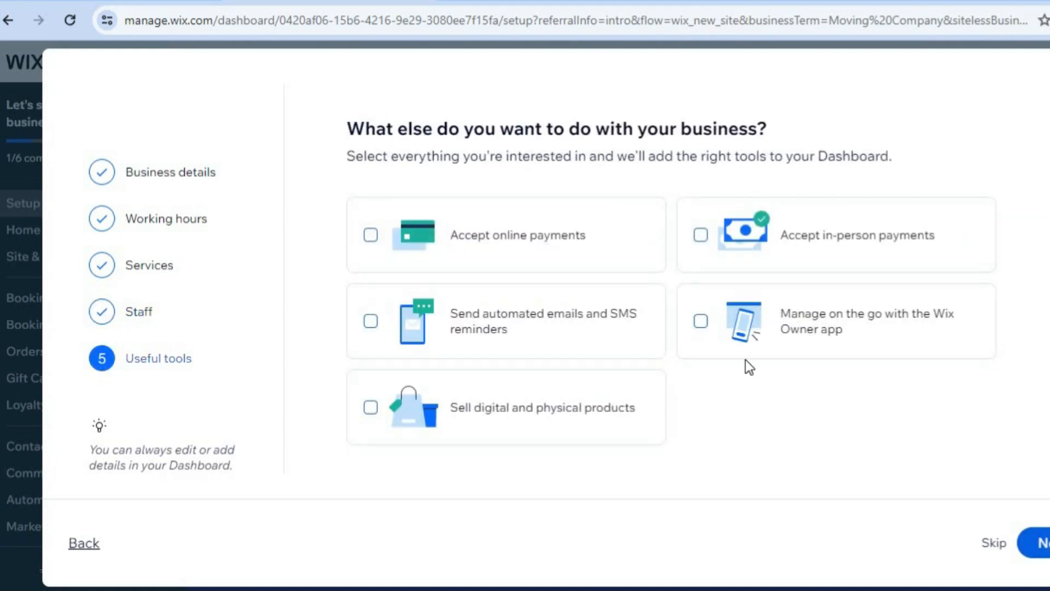
left_click(495, 248)
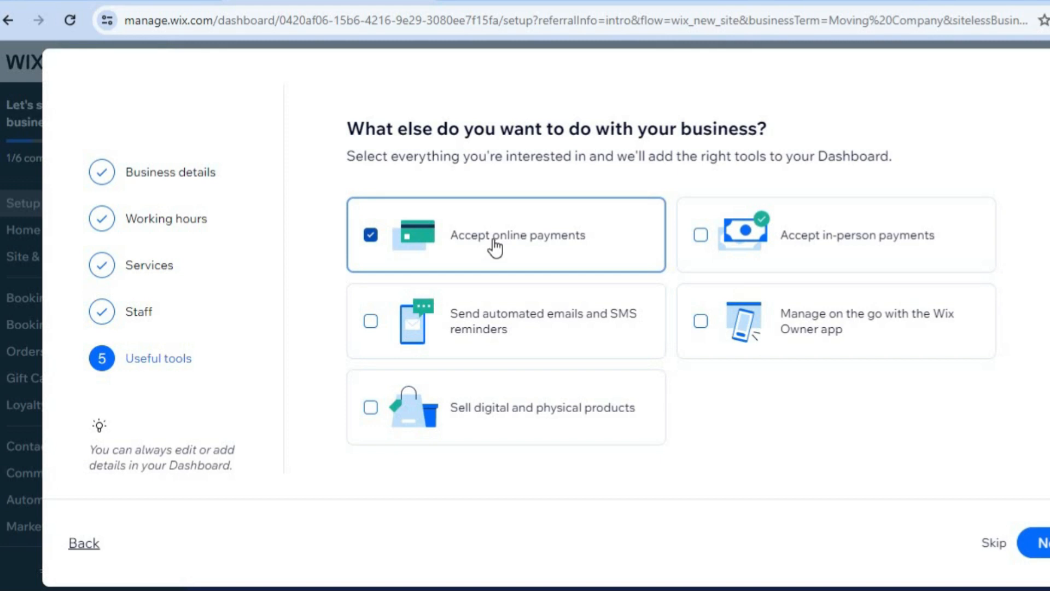
left_click(702, 238)
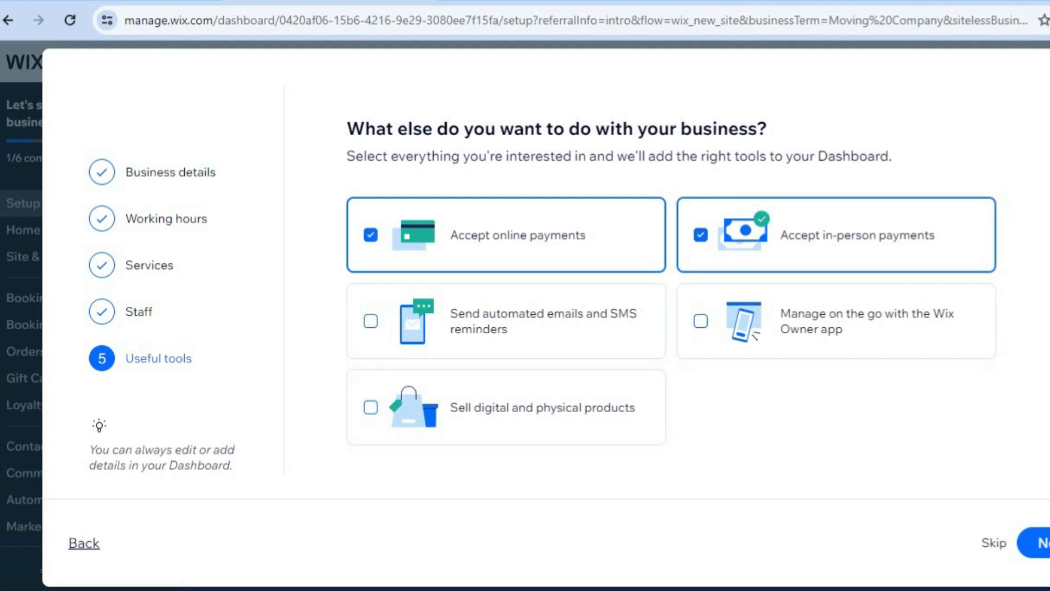
left_click(1046, 559)
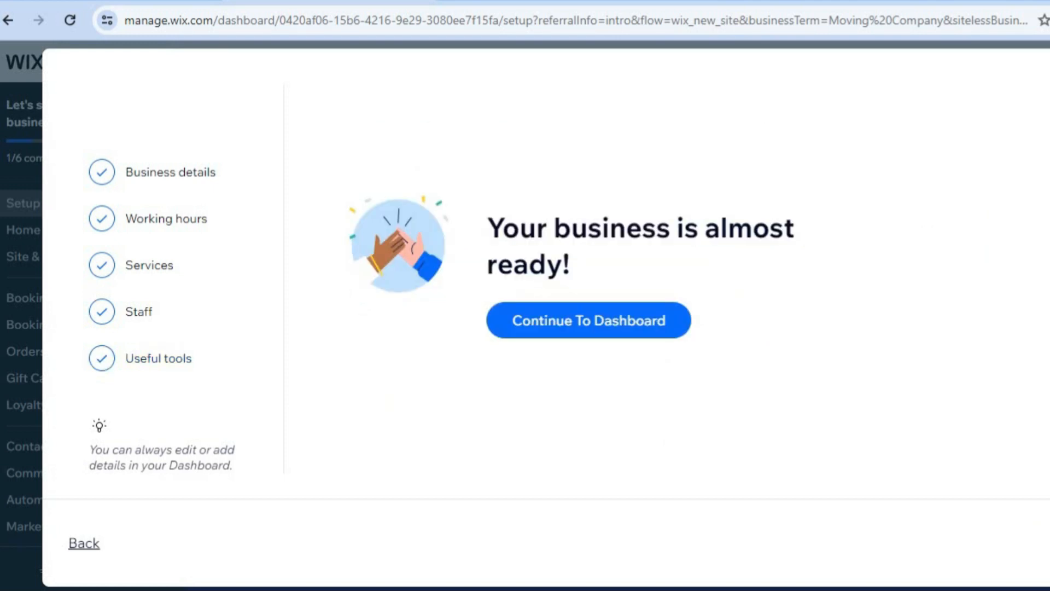
left_click(587, 328)
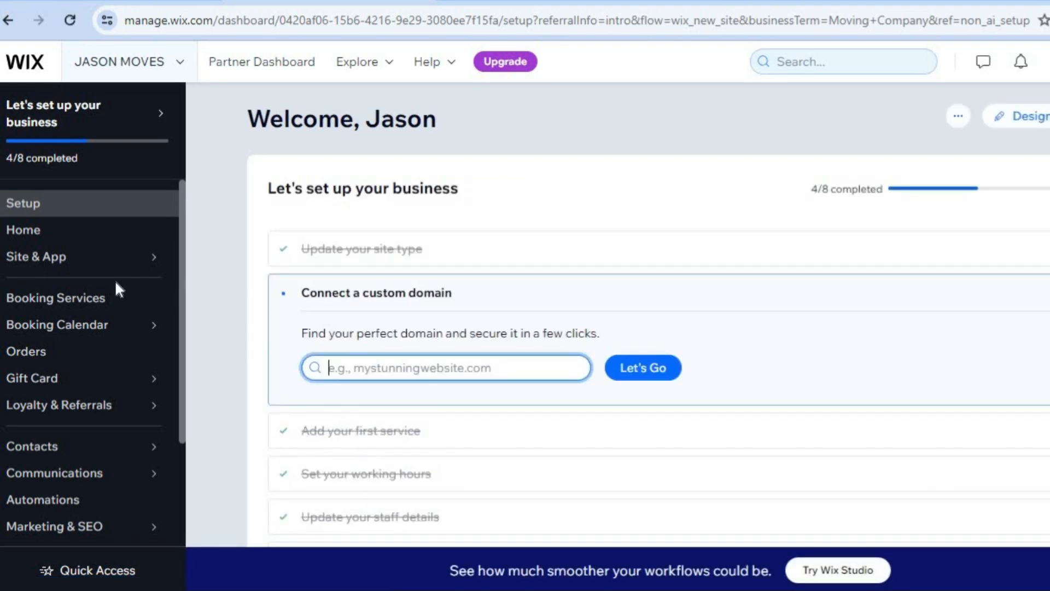
Set the price per session of the Local Move booking service to J$100, save the service and dismiss the upgrade offer.
left_click(91, 302)
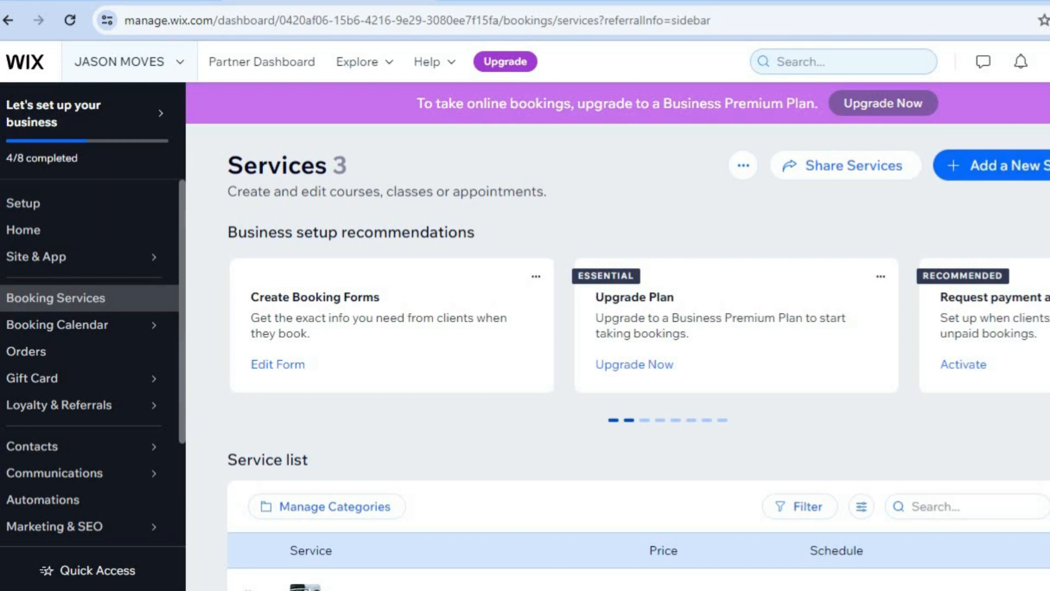
scroll(639, 356, "down", 5)
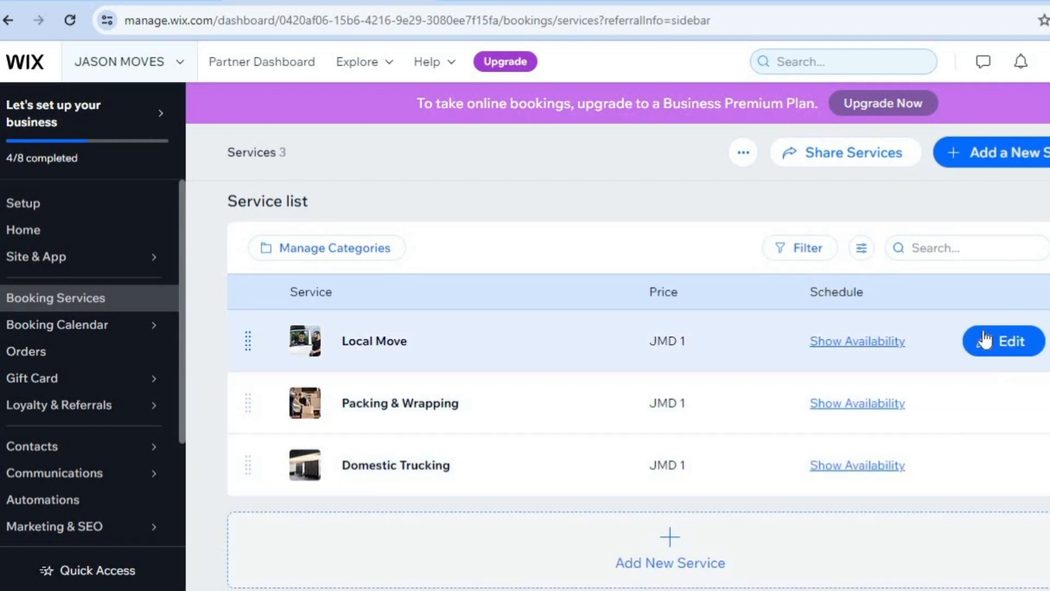
left_click(985, 342)
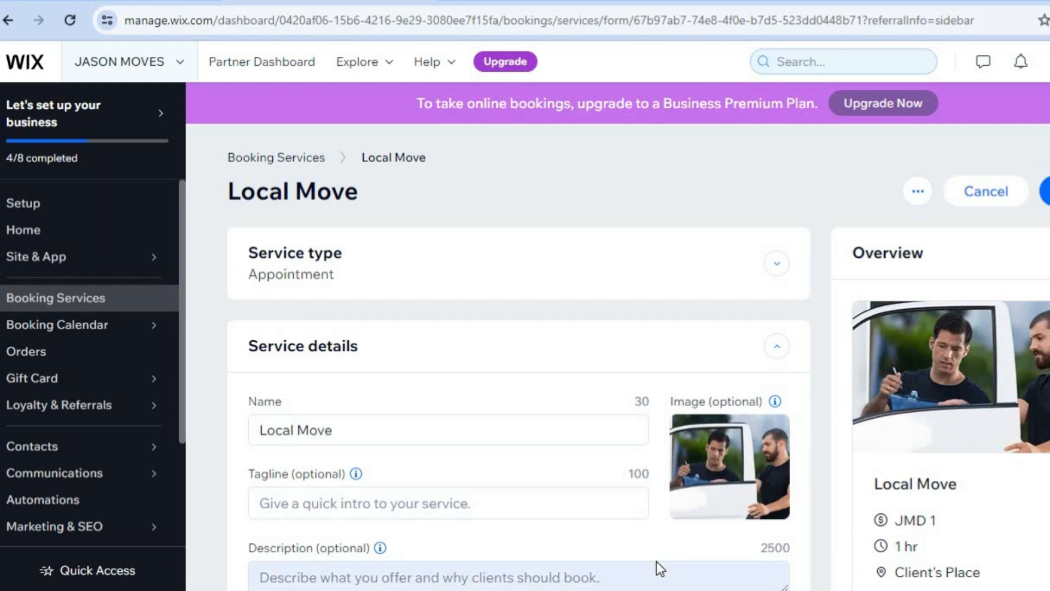
scroll(754, 282, "down", 3)
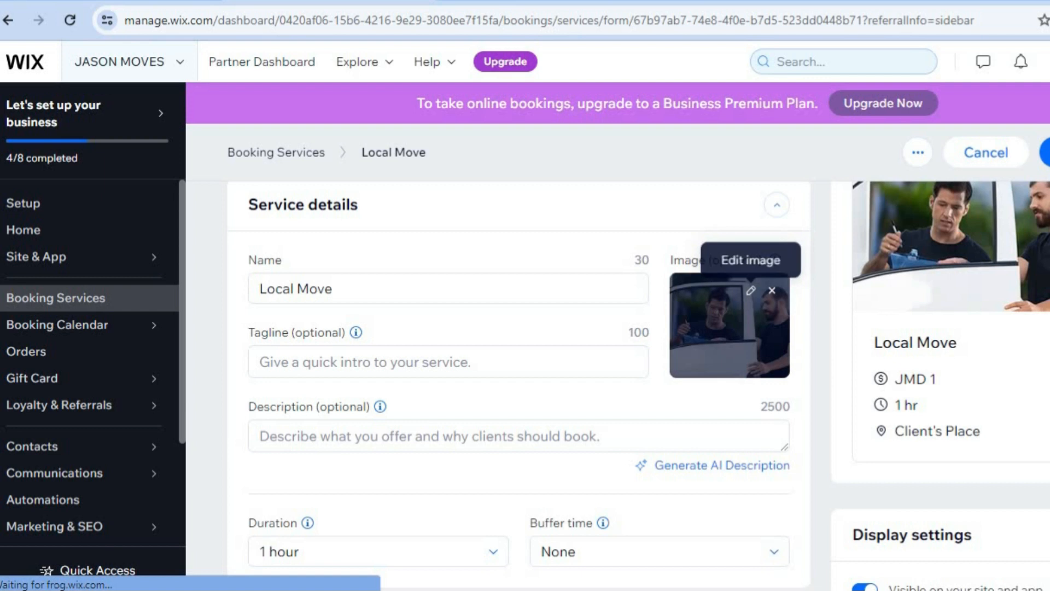
scroll(639, 385, "down", 2)
scroll(511, 290, "down", 1)
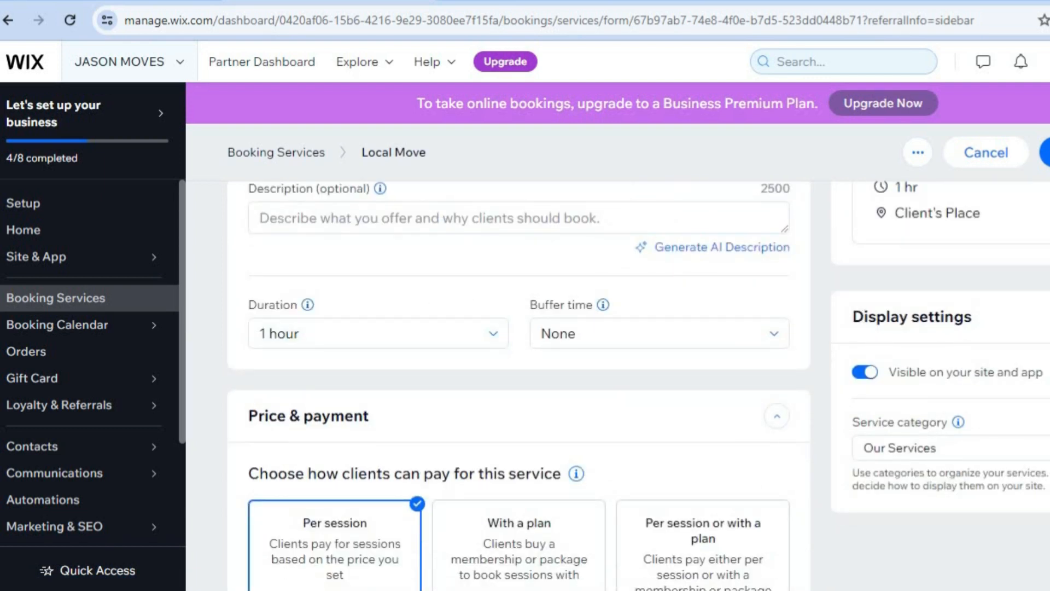
scroll(606, 328, "down", 6)
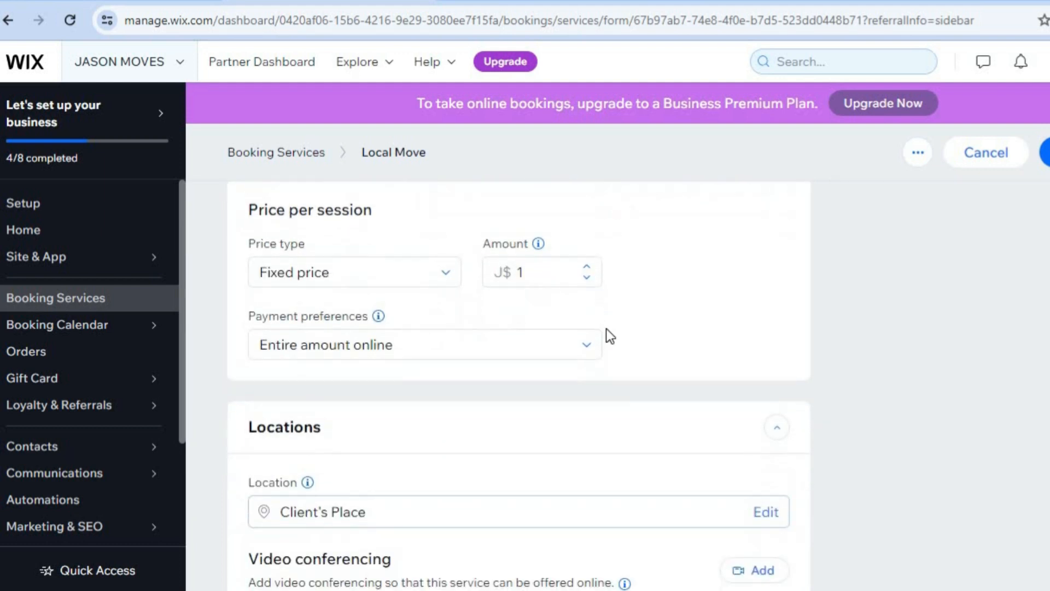
left_click(553, 272)
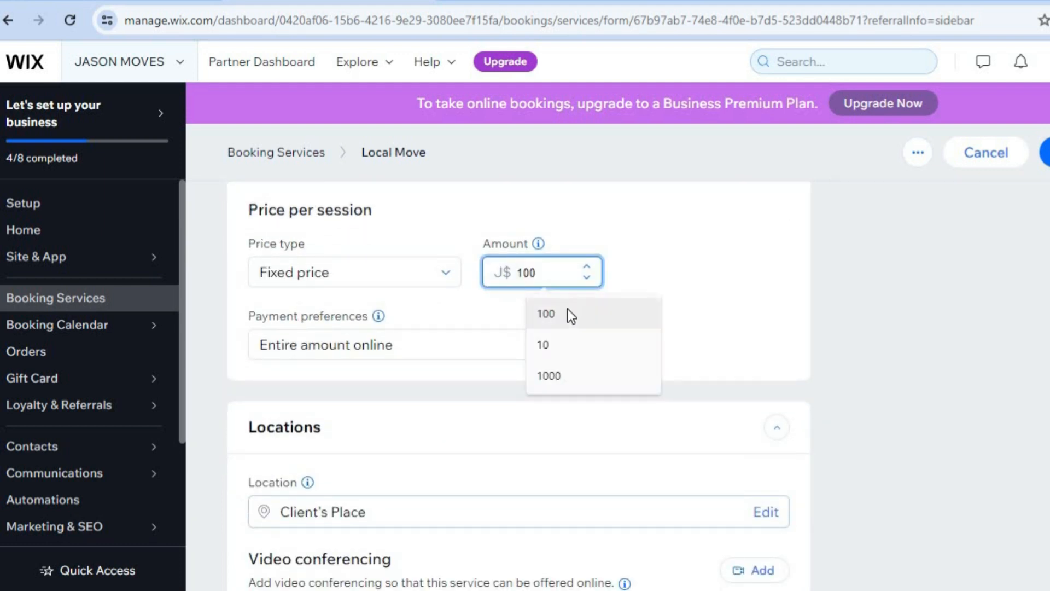
left_click(566, 312)
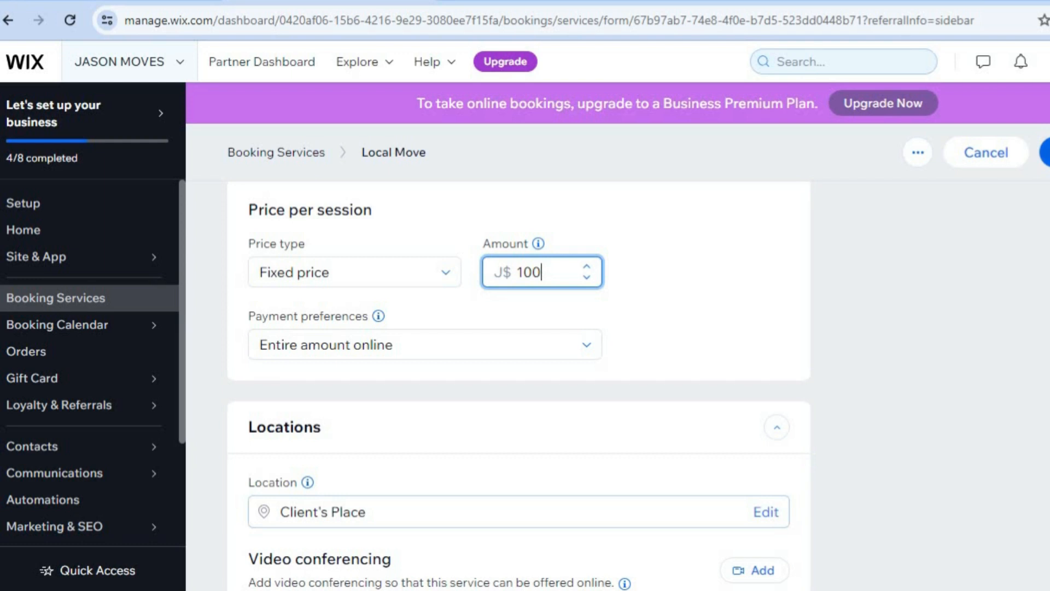
left_click(1046, 152)
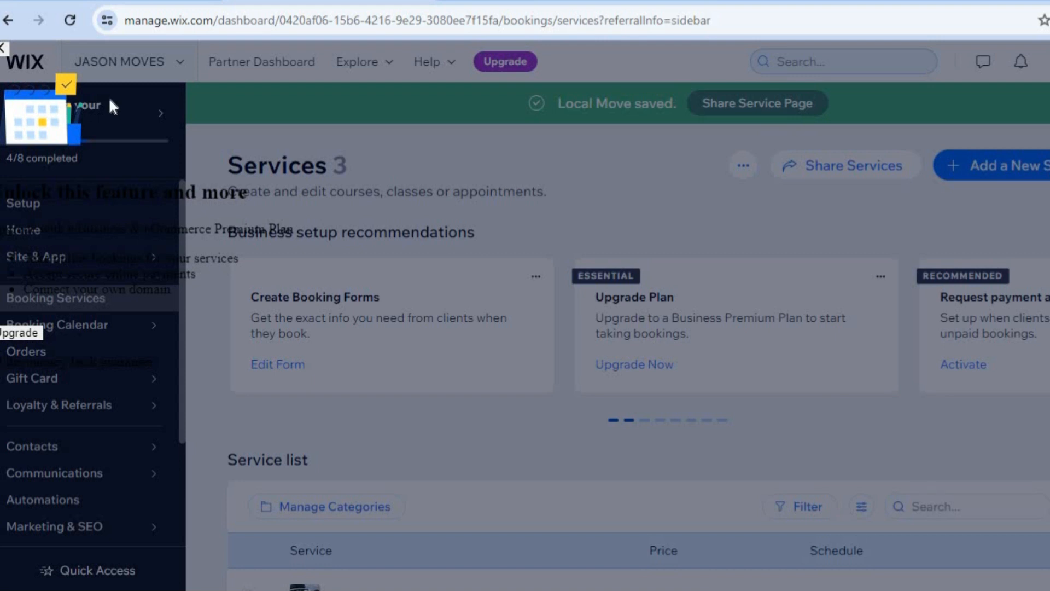
left_click(3, 50)
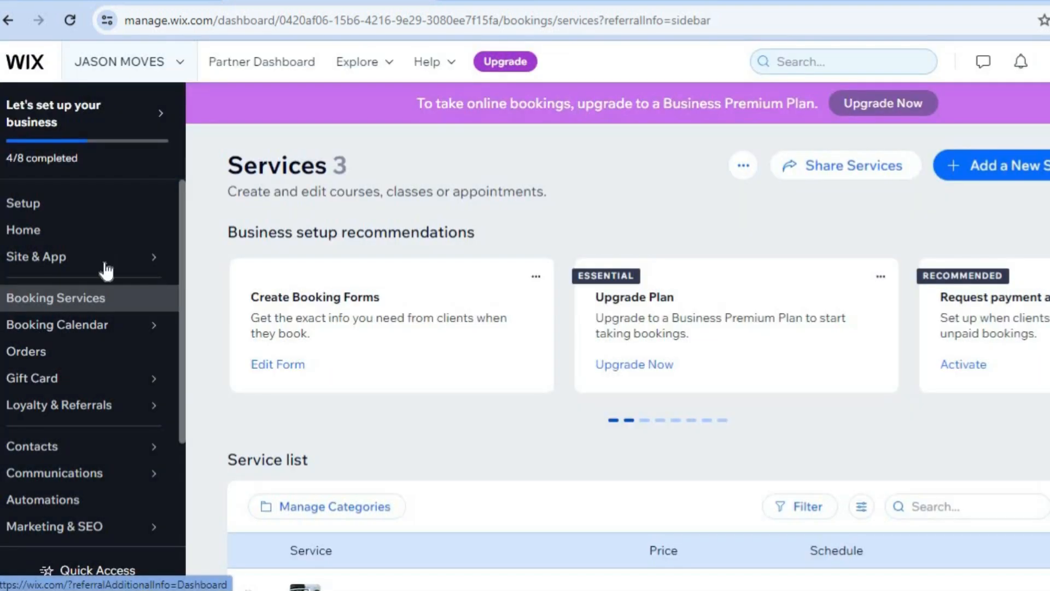
mouse_move(108, 273)
mouse_move(114, 329)
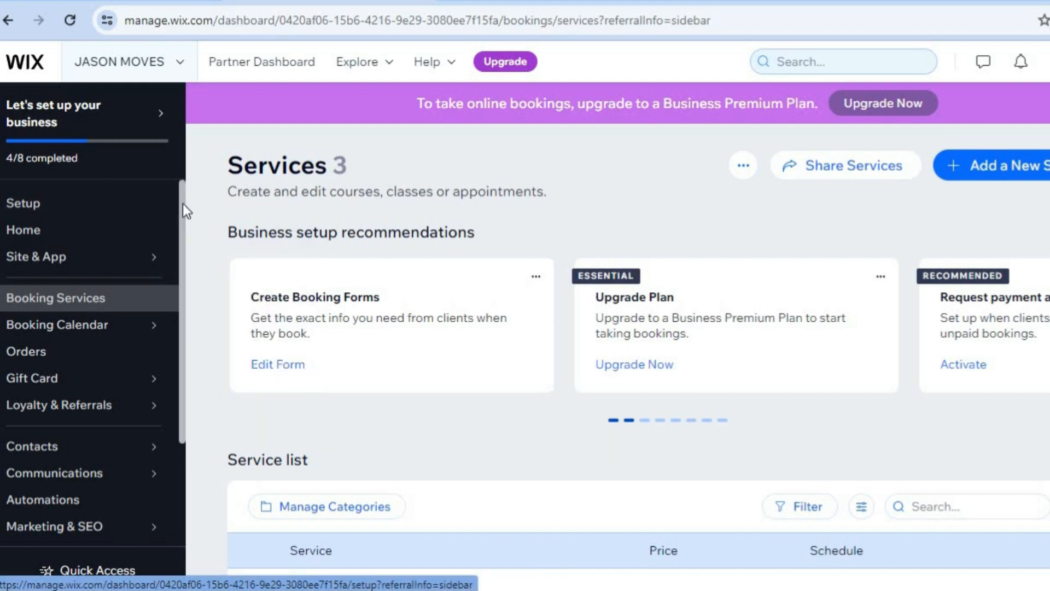
Open the payments area of the site's billing settings and go to managing the payment methods.
scroll(183, 228, "down", 3)
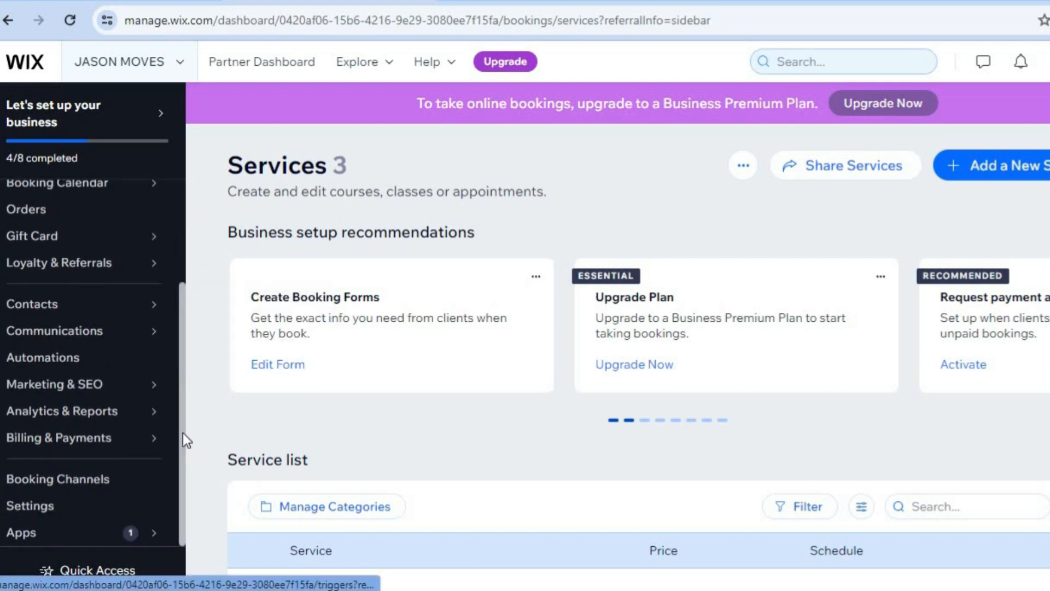
scroll(148, 452, "down", 1)
mouse_move(148, 452)
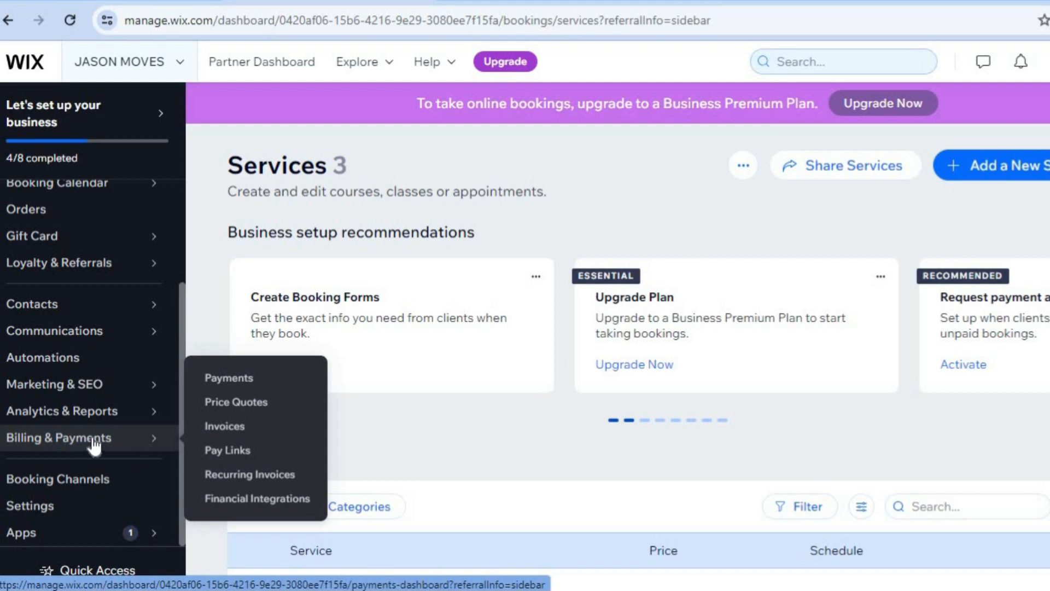
left_click(247, 385)
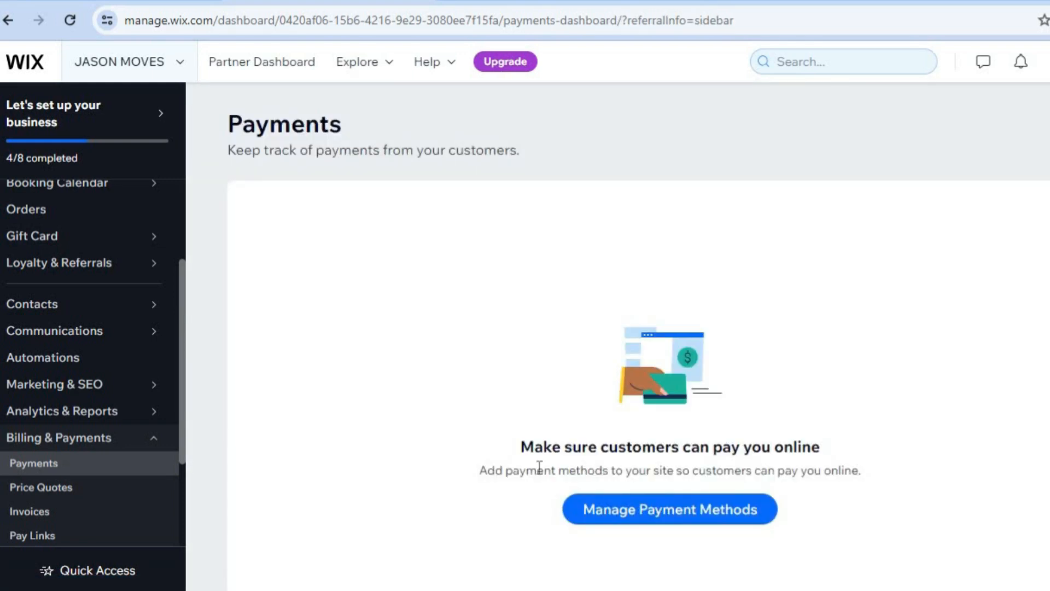
left_click(655, 519)
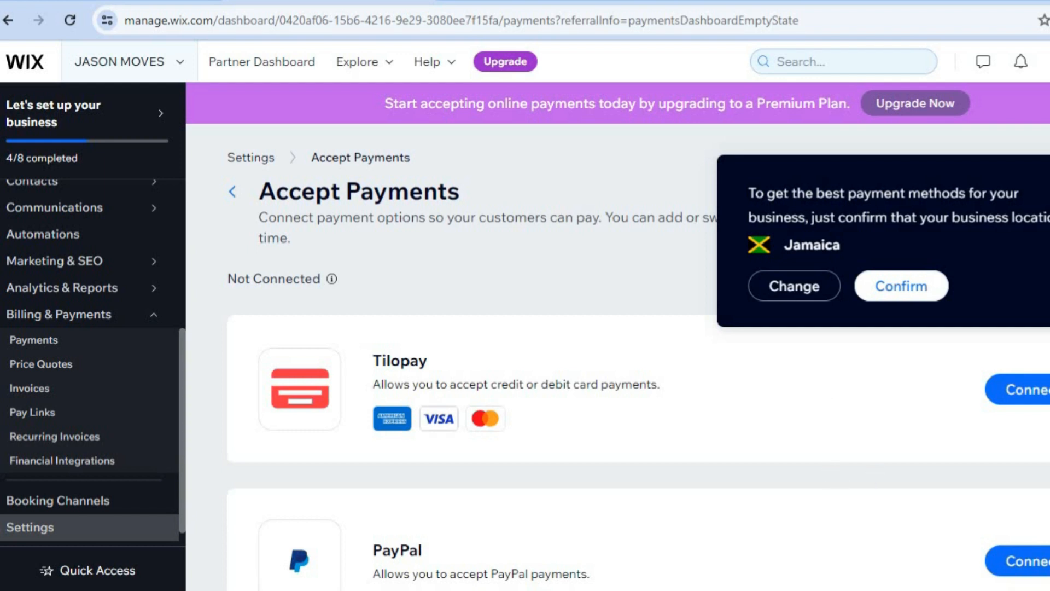
Review the available payment providers and the additional payment options, and return to the Accept Payments page.
scroll(638, 347, "down", 3)
scroll(638, 347, "down", 1)
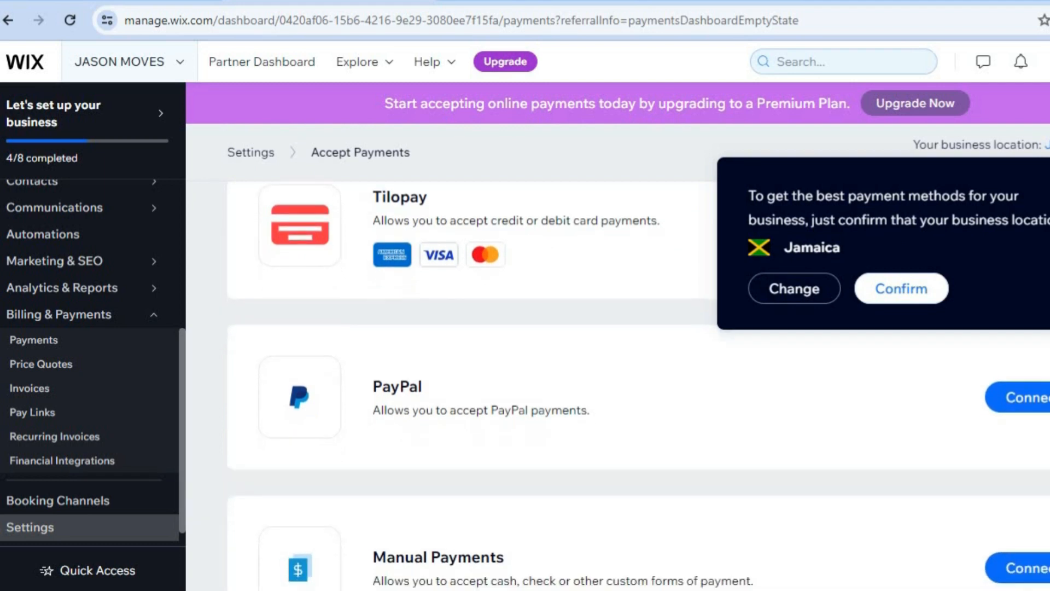
scroll(639, 386, "down", 3)
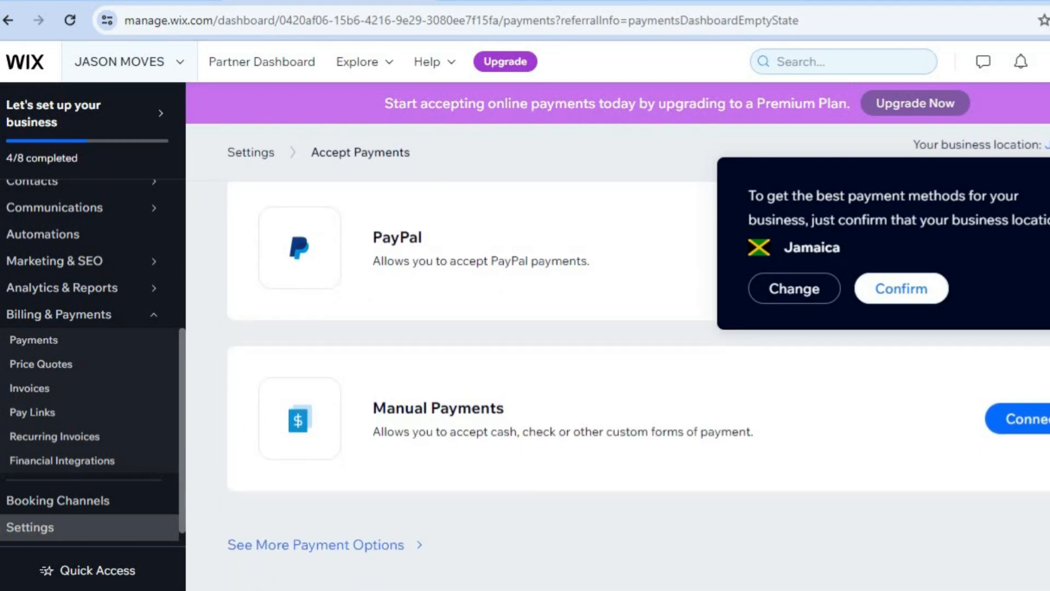
left_click(314, 546)
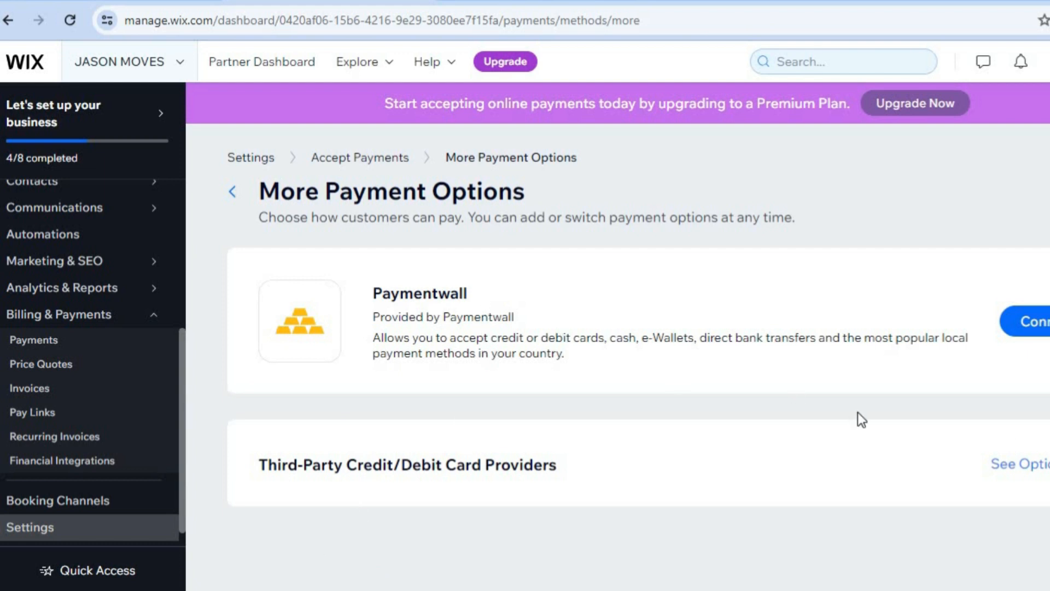
left_click(233, 198)
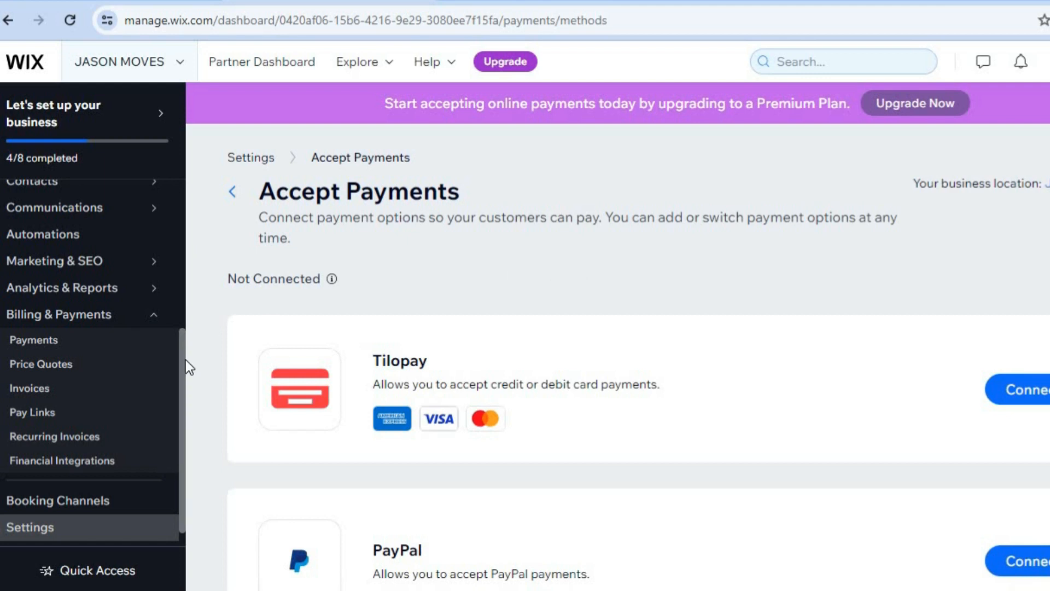
Return to the business setup page, start designing the site and choose to customize a designed template.
left_click_drag(183, 365, 182, 181)
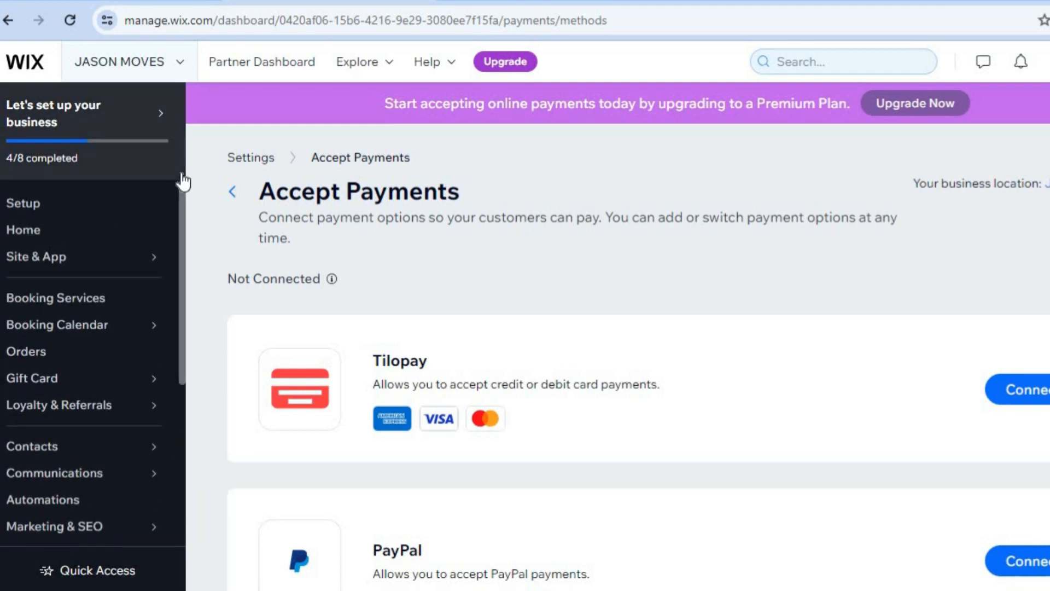
left_click(72, 213)
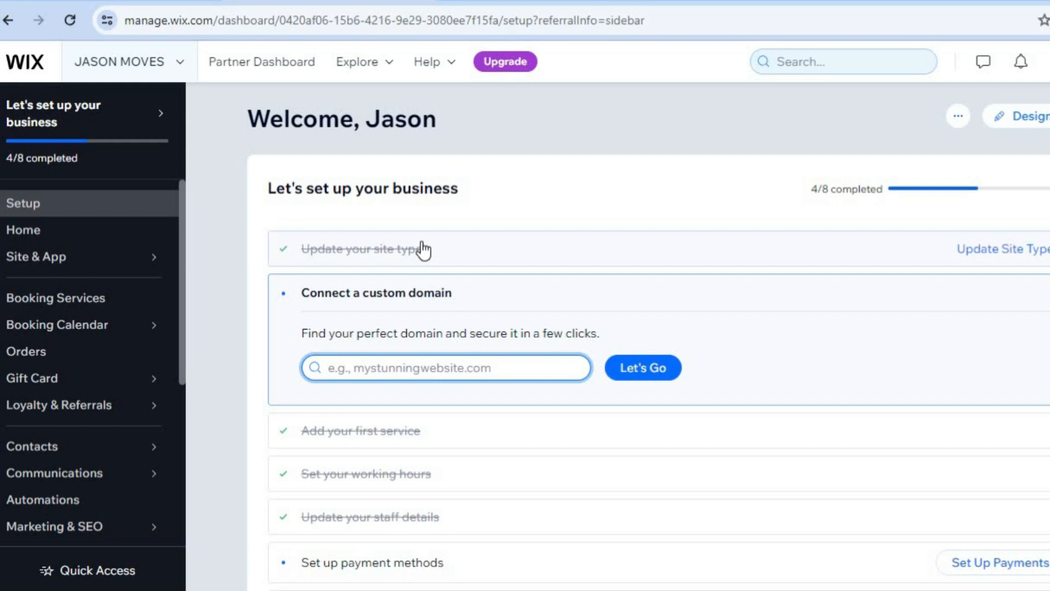
left_click(1039, 130)
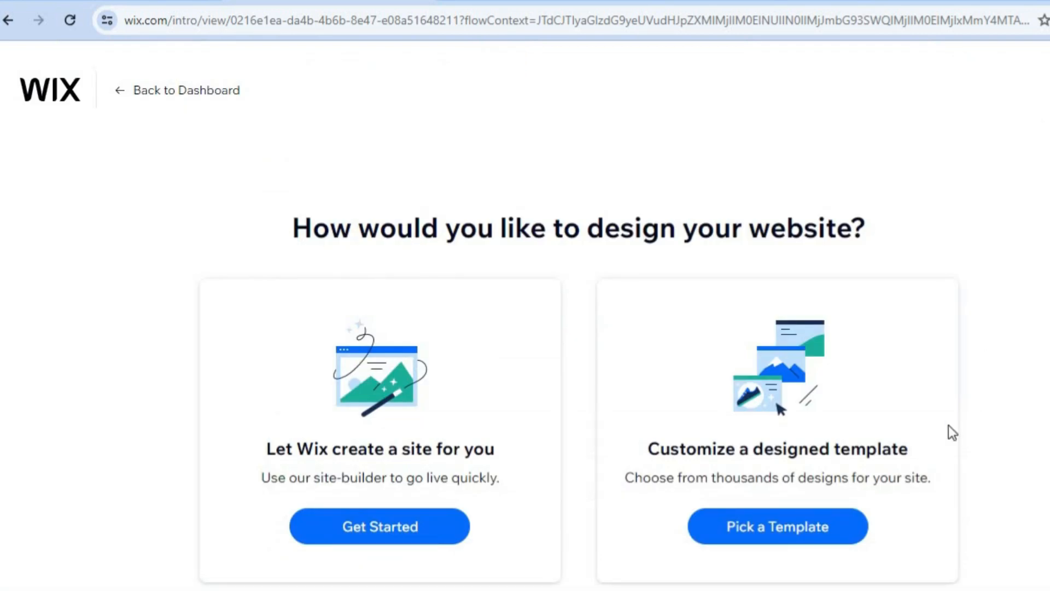
left_click(798, 527)
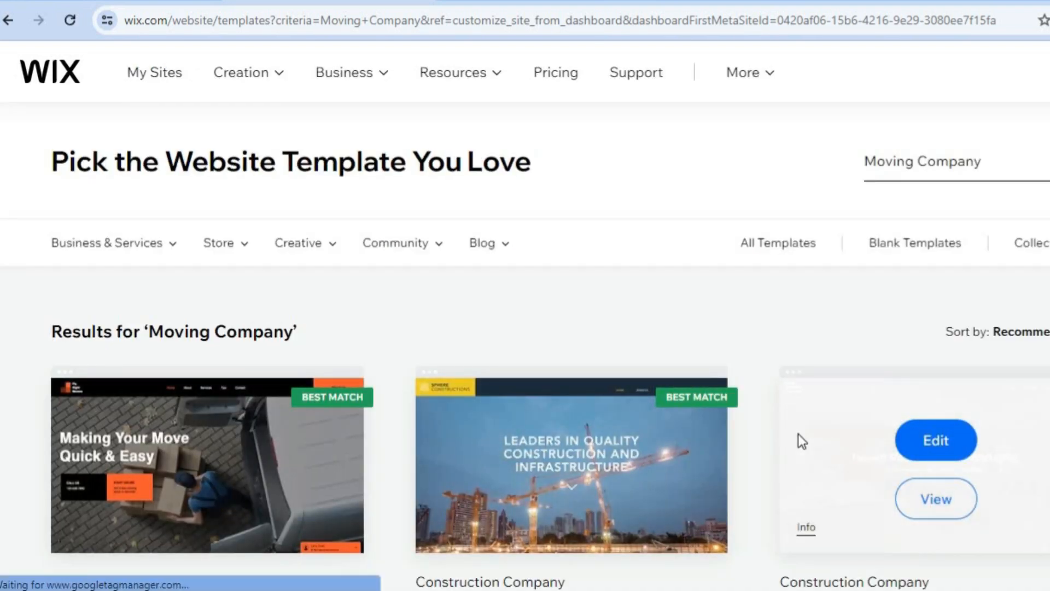
Open the Moving Company template for editing and dismiss the offer to let AI write the site content.
scroll(525, 328, "down", 1)
scroll(608, 280, "down", 3)
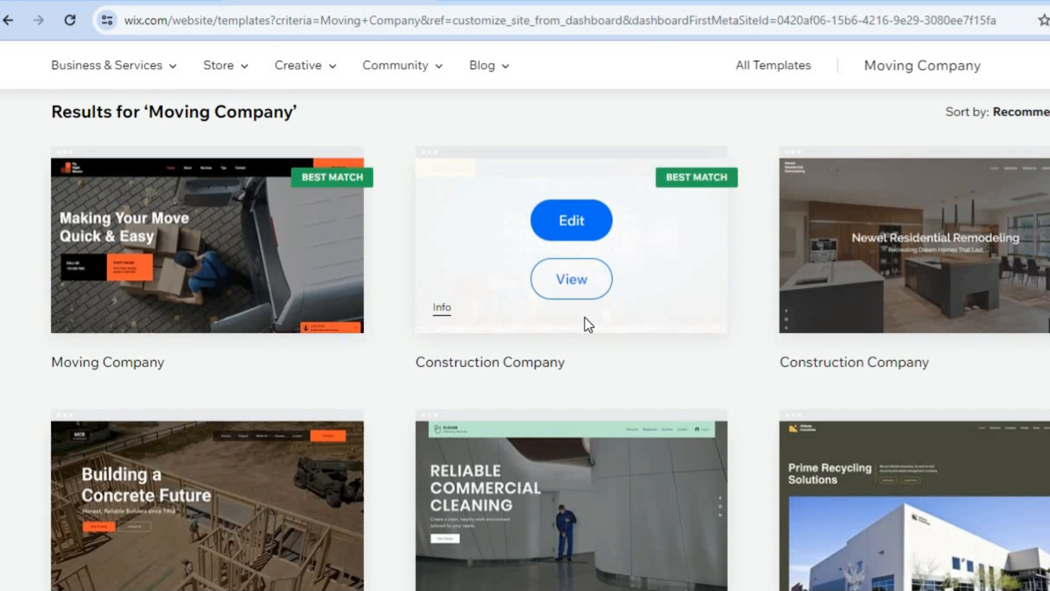
mouse_move(199, 235)
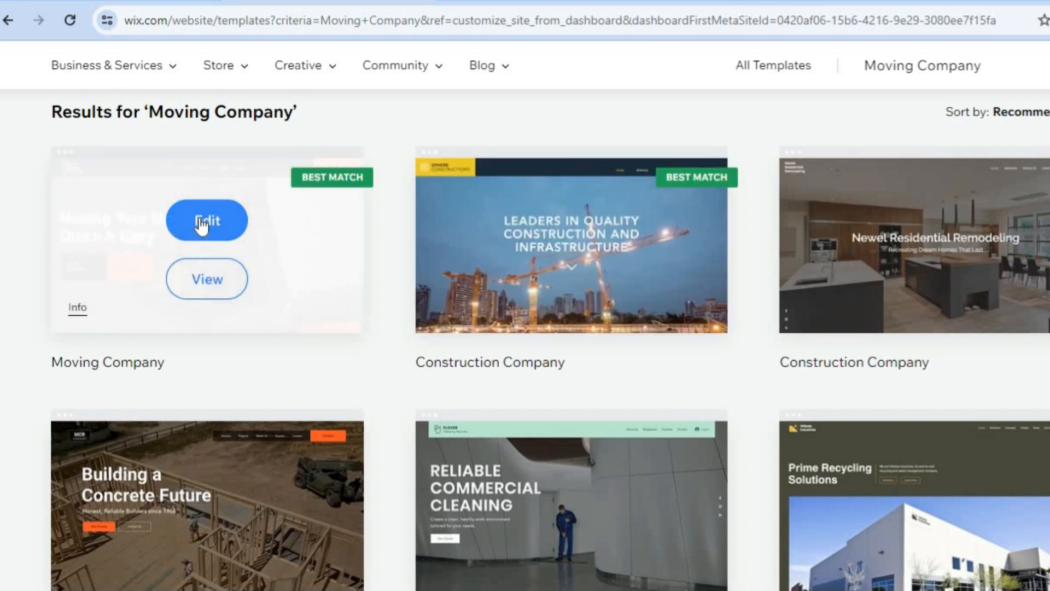
left_click(205, 224)
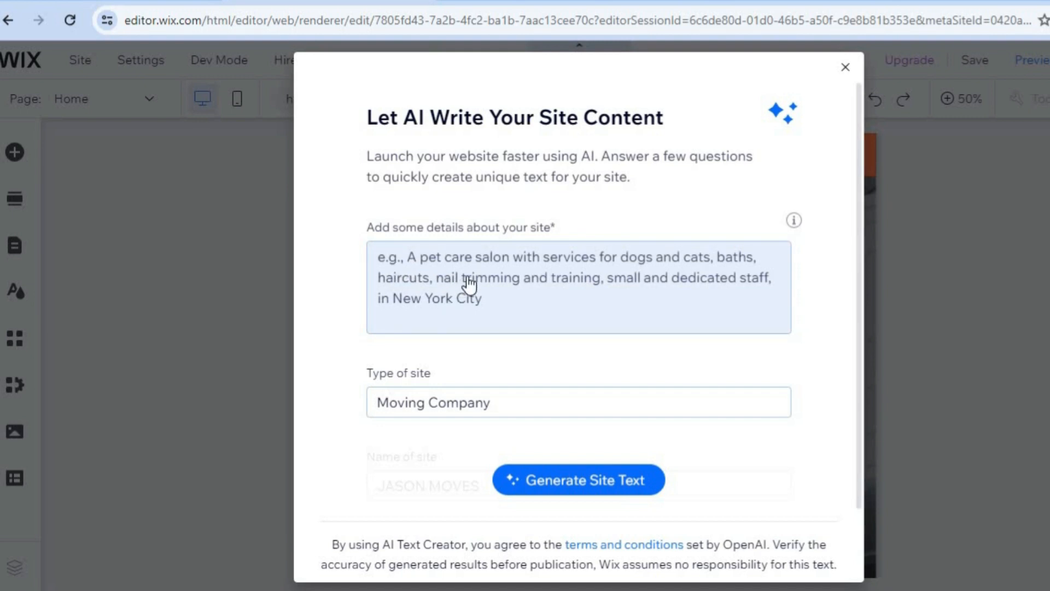
left_click(431, 270)
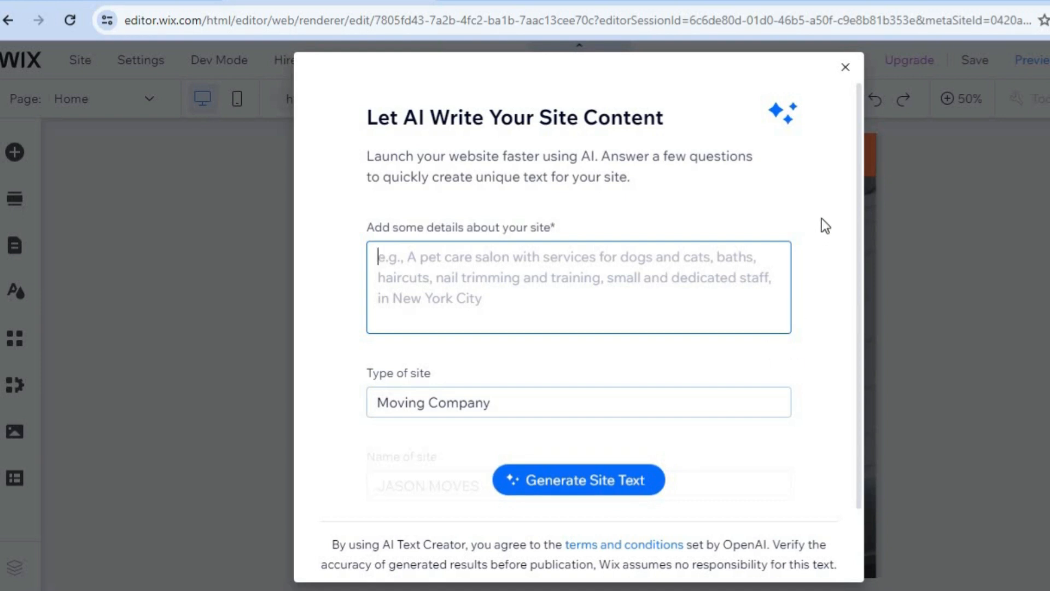
left_click(846, 68)
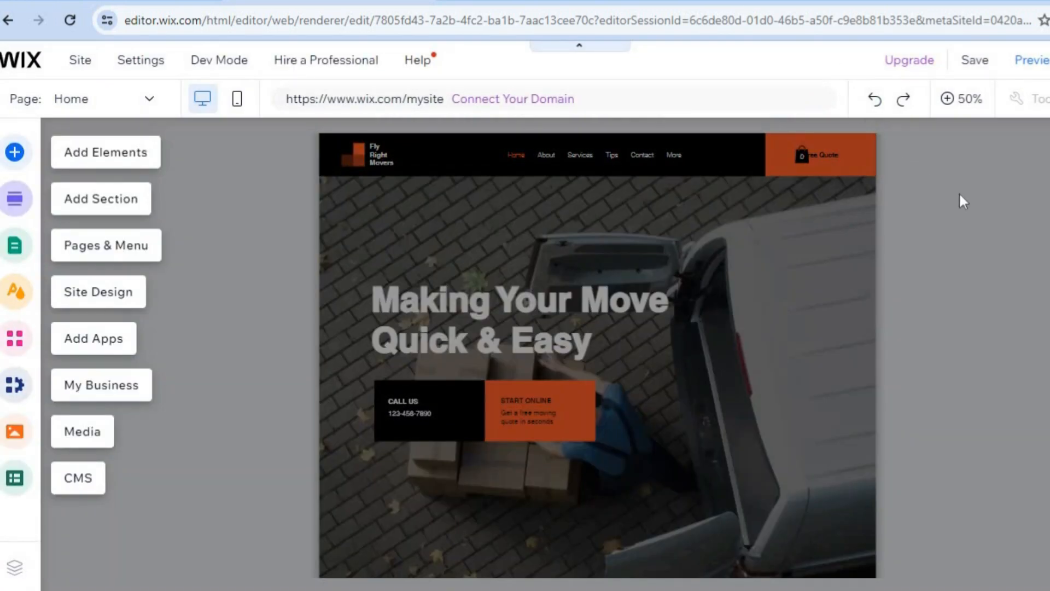
Examine the template's home page at 100% zoom, from the header and welcome banner to the moving services.
left_click(970, 99)
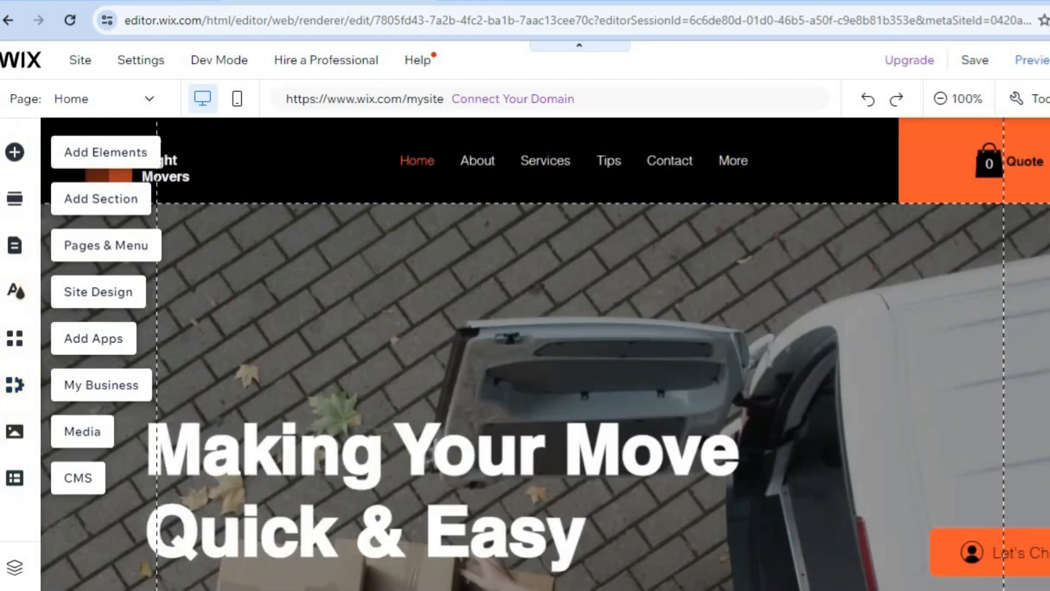
scroll(544, 354, "down", 10)
scroll(544, 354, "down", 14)
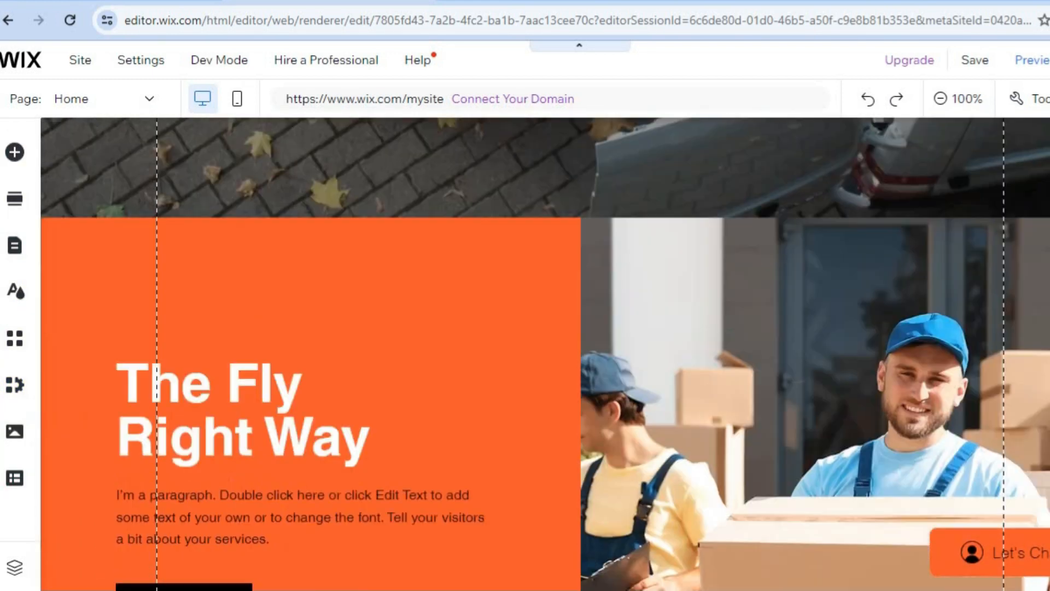
scroll(544, 353, "up", 10)
scroll(544, 353, "up", 8)
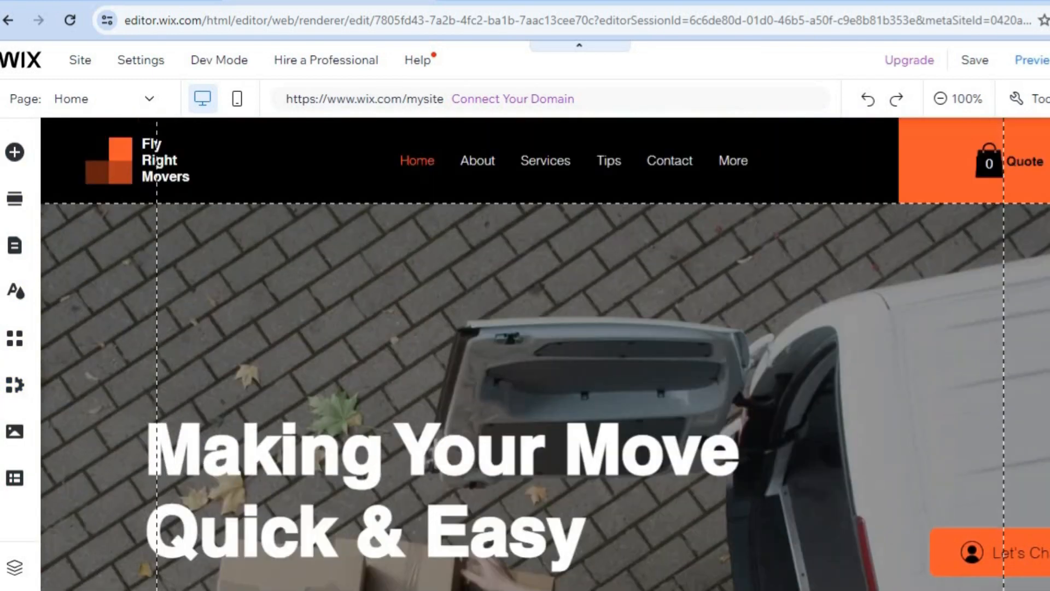
scroll(545, 353, "down", 12)
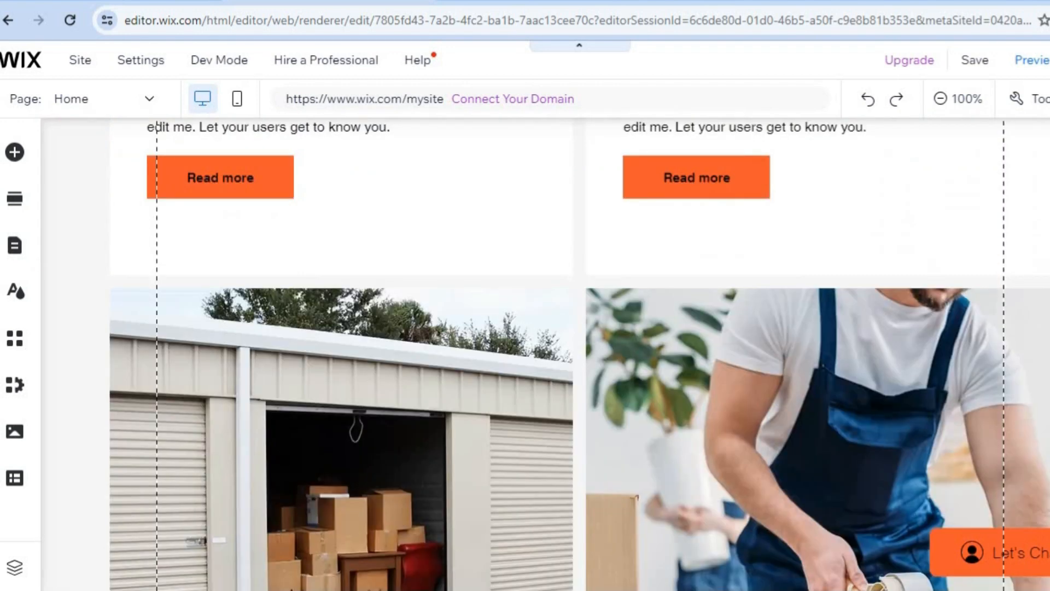
scroll(545, 354, "down", 5)
scroll(545, 353, "up", 12)
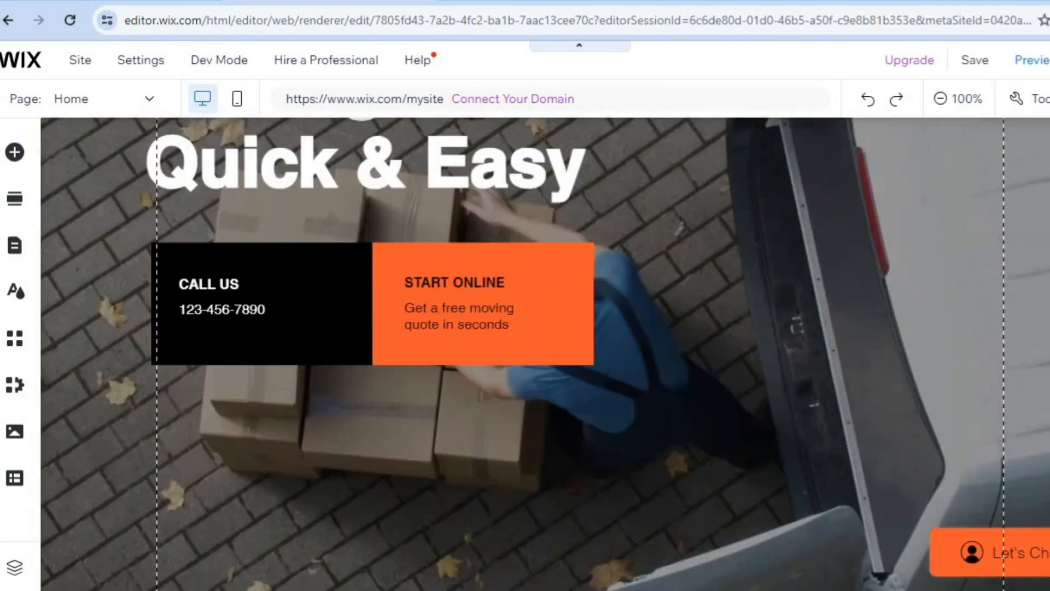
scroll(918, 375, "down", 8)
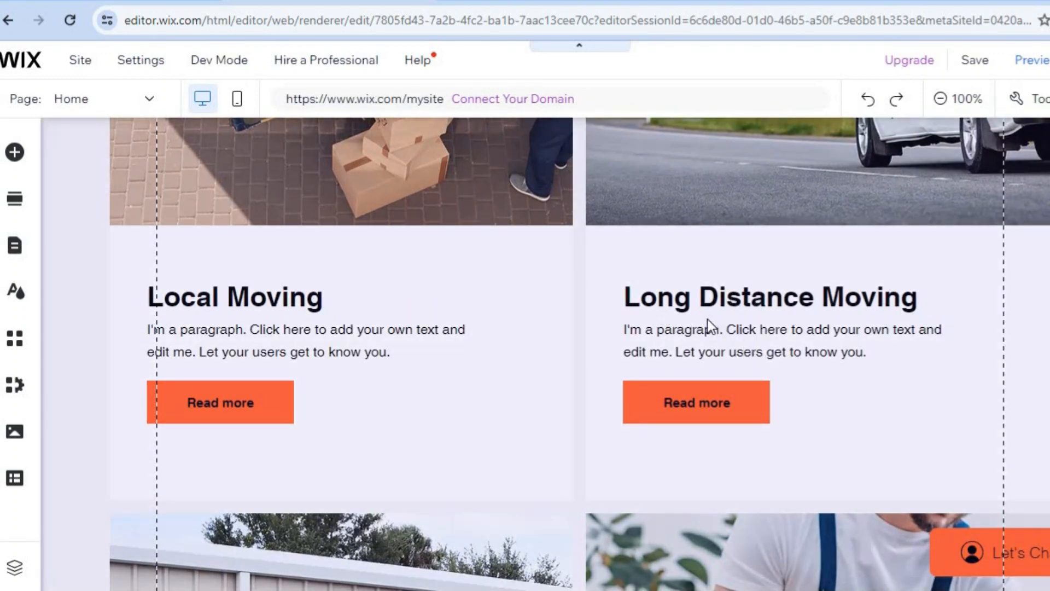
Inspect the text settings of the paragraph under the Long Distance Moving heading and close them without changes.
left_click(707, 319)
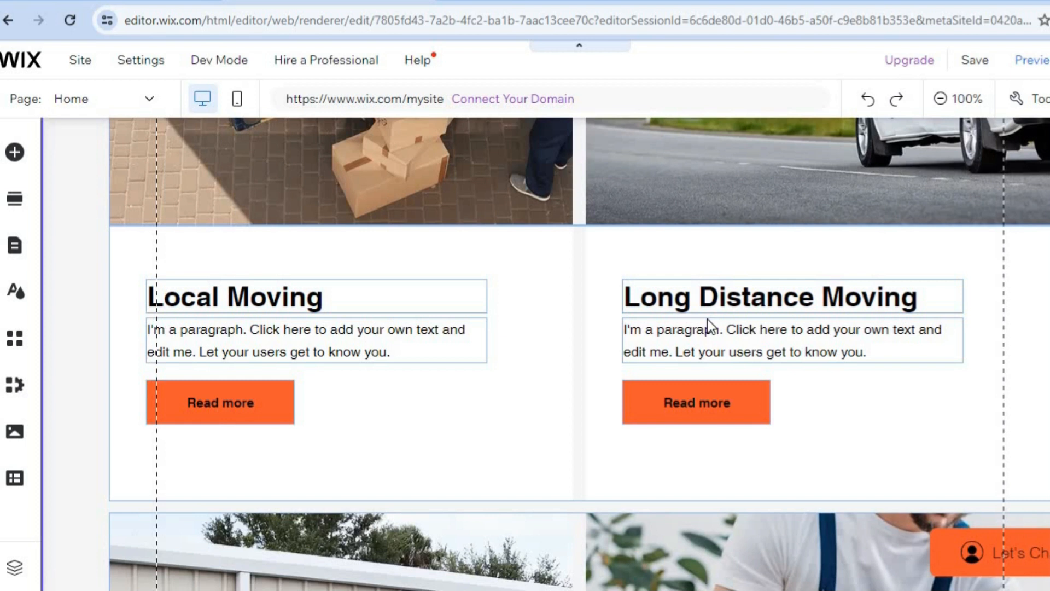
left_click(760, 347)
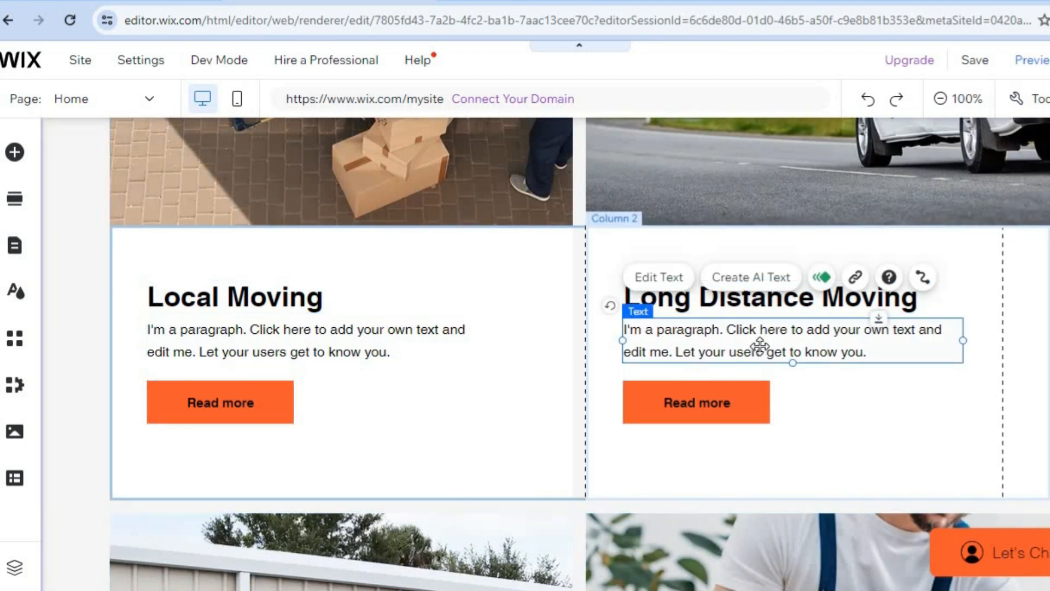
left_click(664, 277)
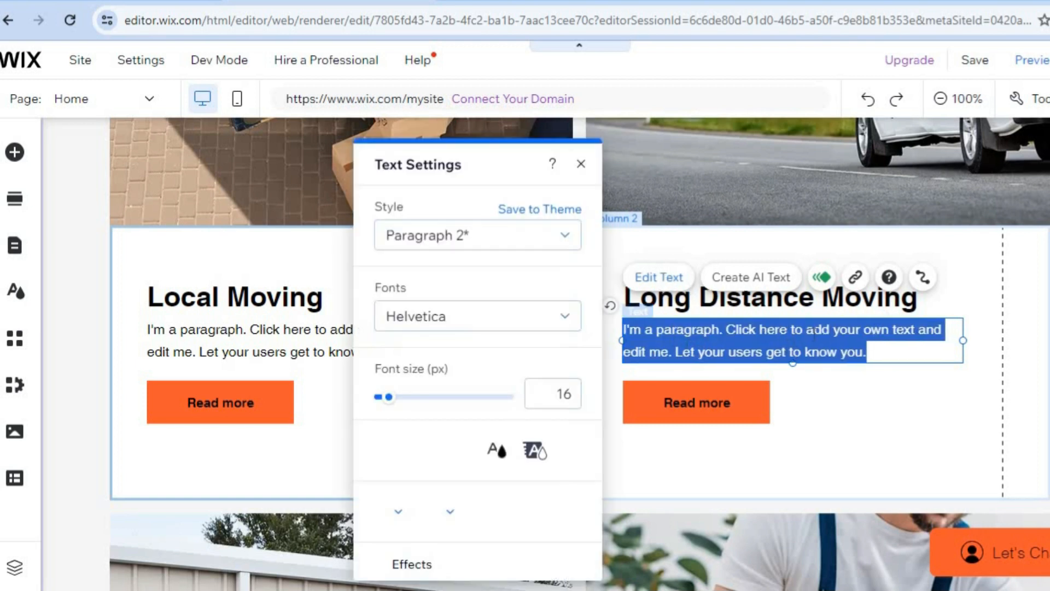
left_click(581, 164)
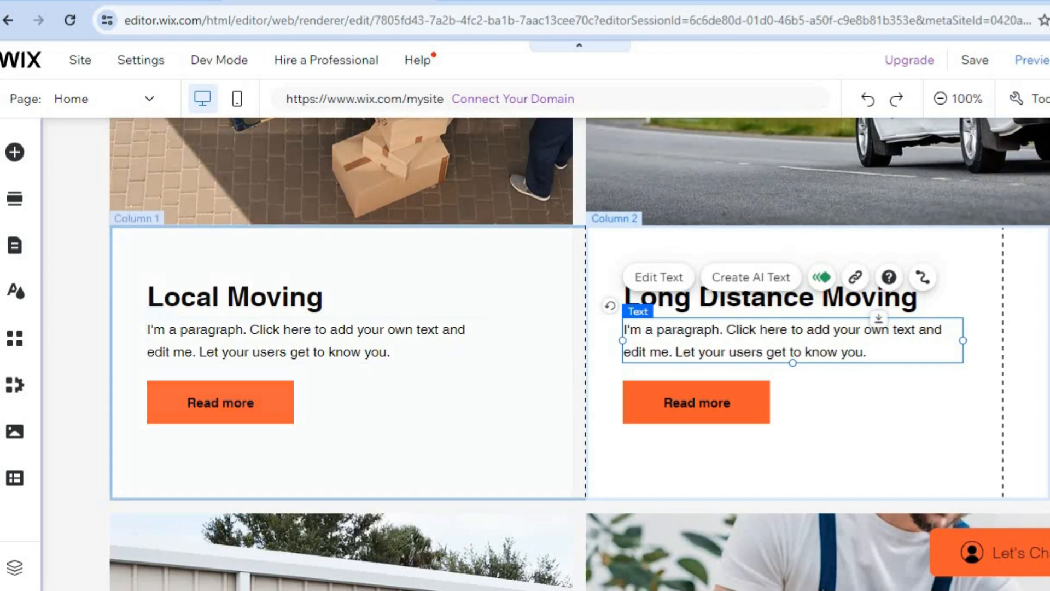
Look over the Storage Services and Packing & Unpacking blocks and compare them with the moving service blocks.
scroll(579, 354, "down", 5)
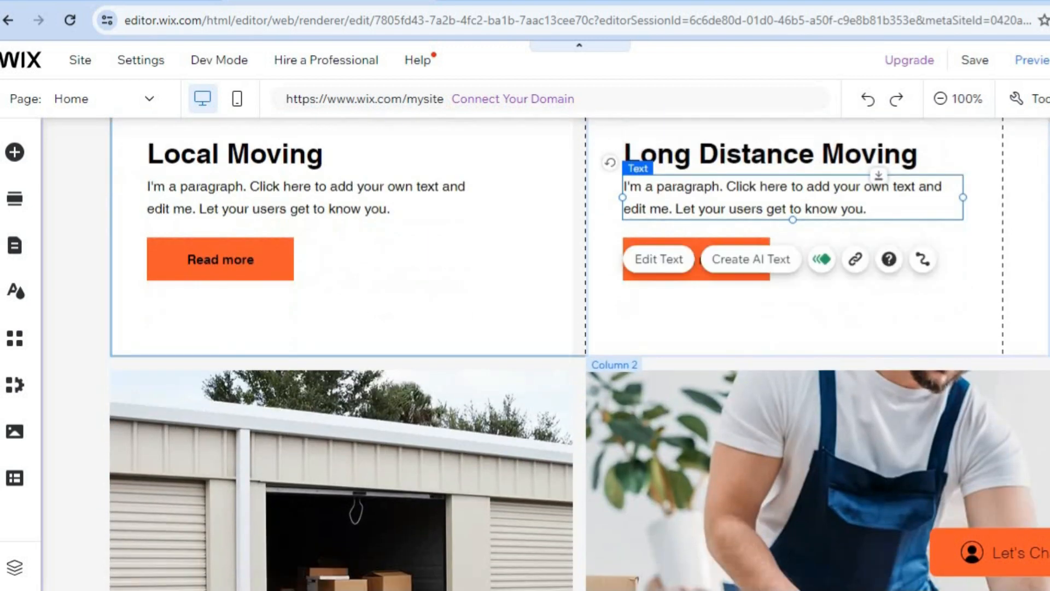
scroll(580, 353, "down", 8)
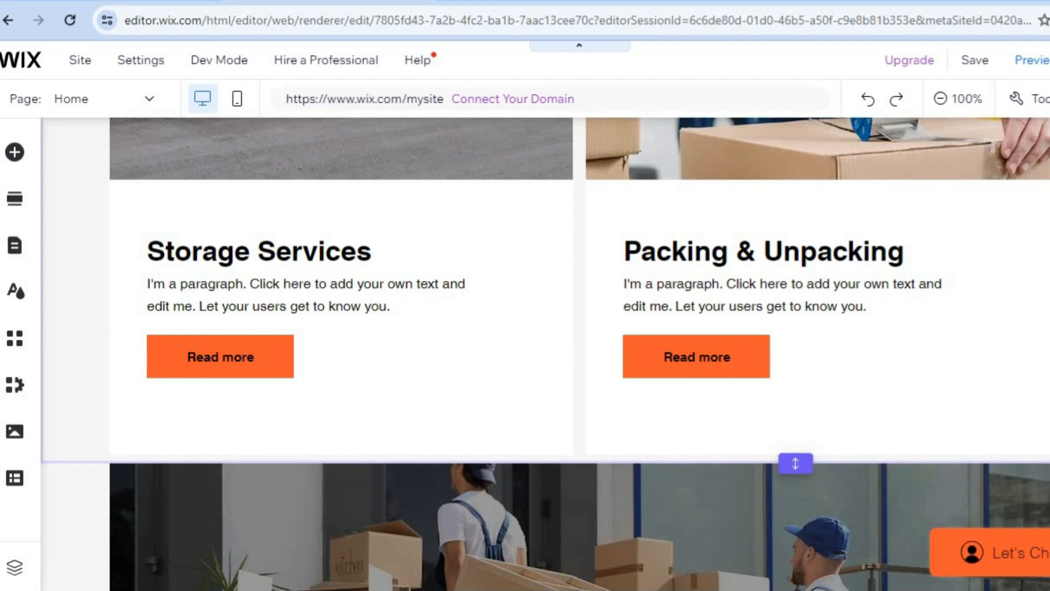
scroll(579, 353, "up", 10)
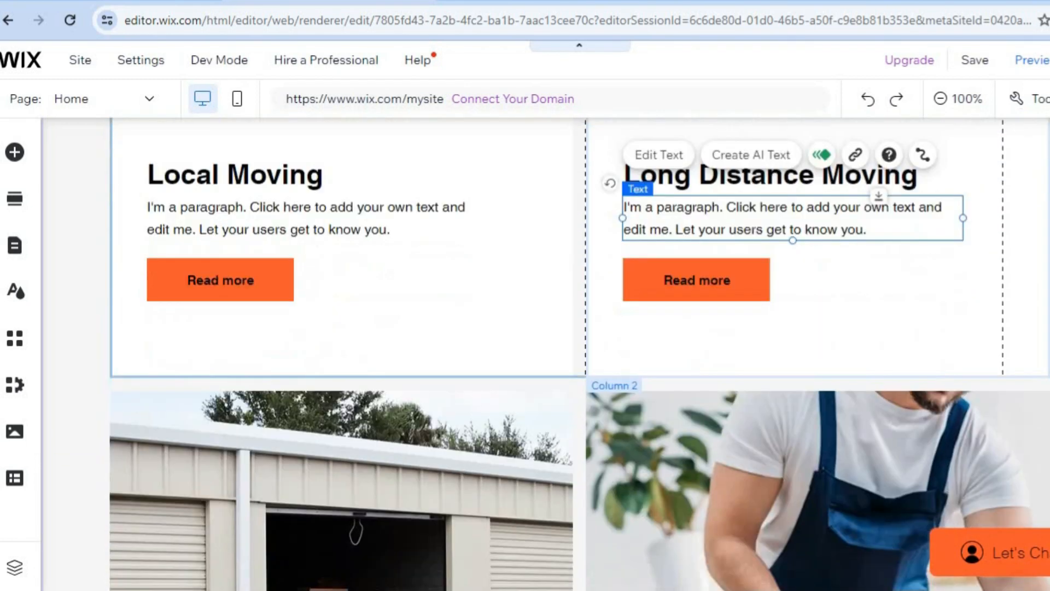
scroll(579, 354, "down", 15)
scroll(579, 354, "up", 15)
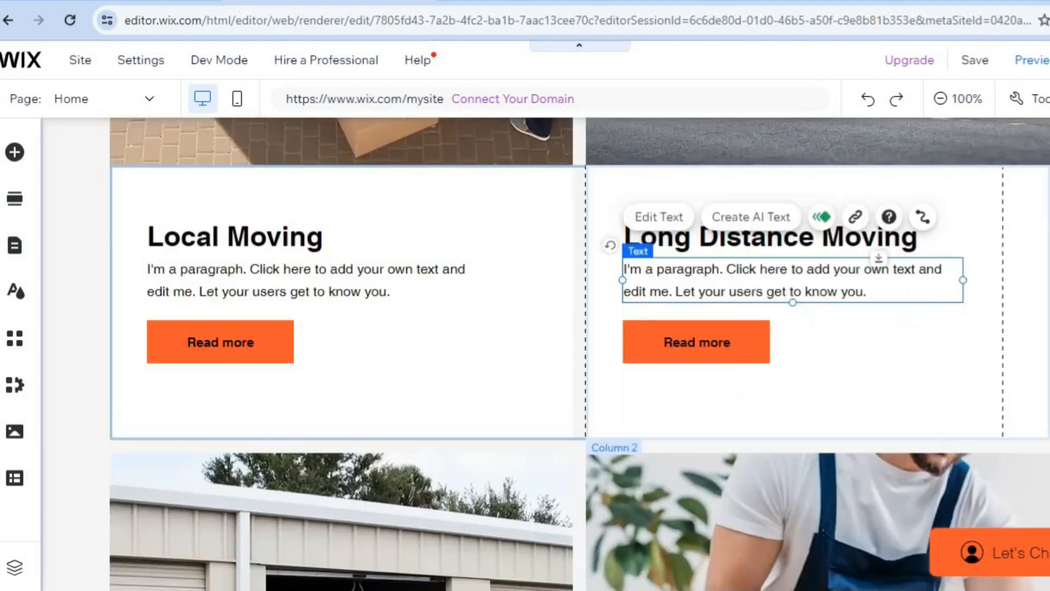
Review the Welcome section's Quick Edit content, from its backgrounds and title to the call and quote paragraphs, and close it without changes.
scroll(579, 353, "up", 15)
scroll(580, 353, "up", 10)
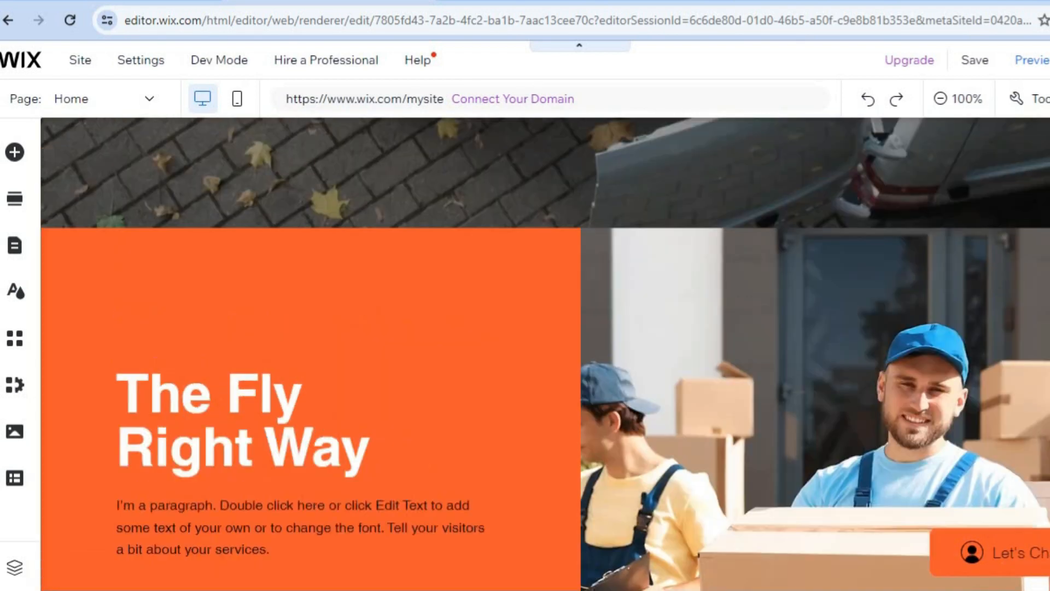
scroll(579, 353, "up", 1)
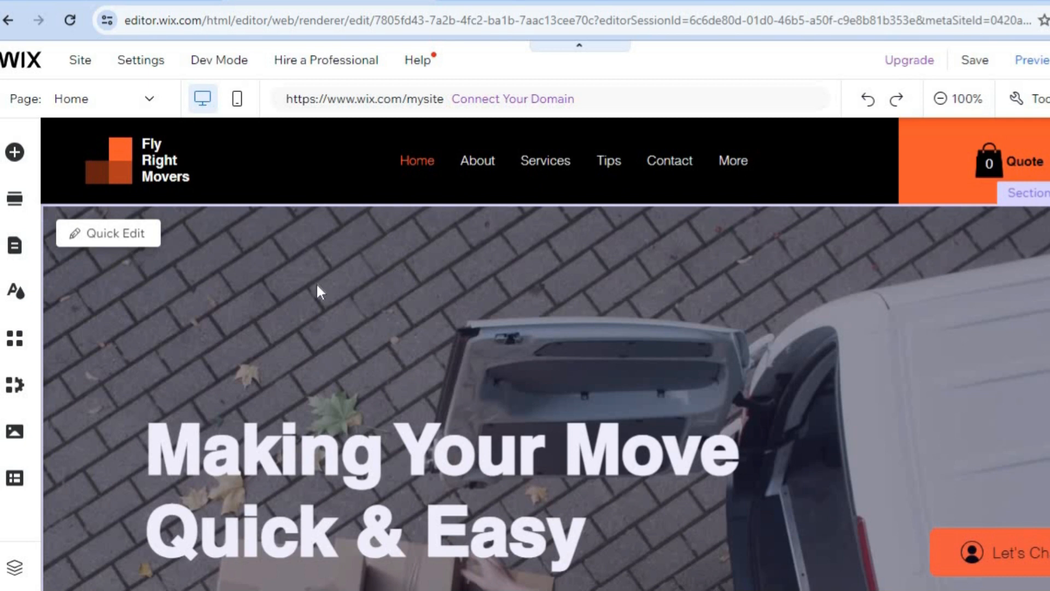
left_click(140, 237)
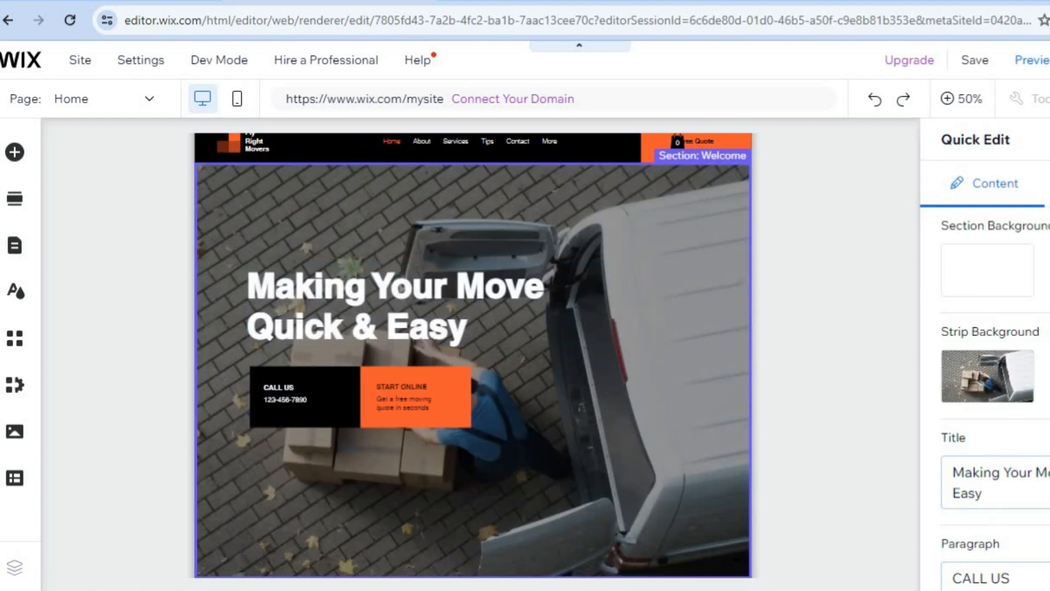
scroll(1010, 525, "down", 5)
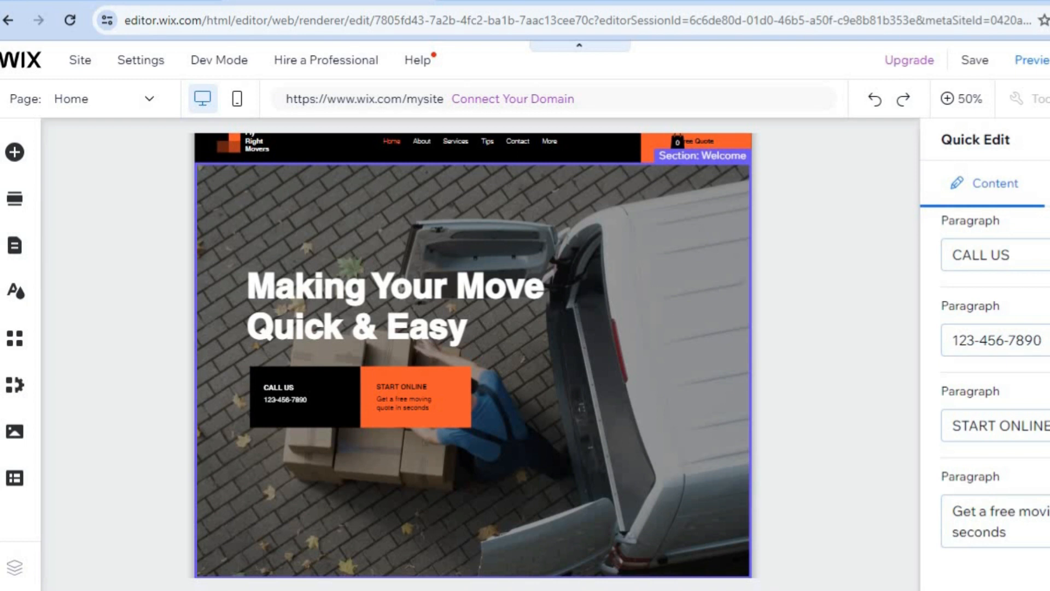
left_click(1048, 140)
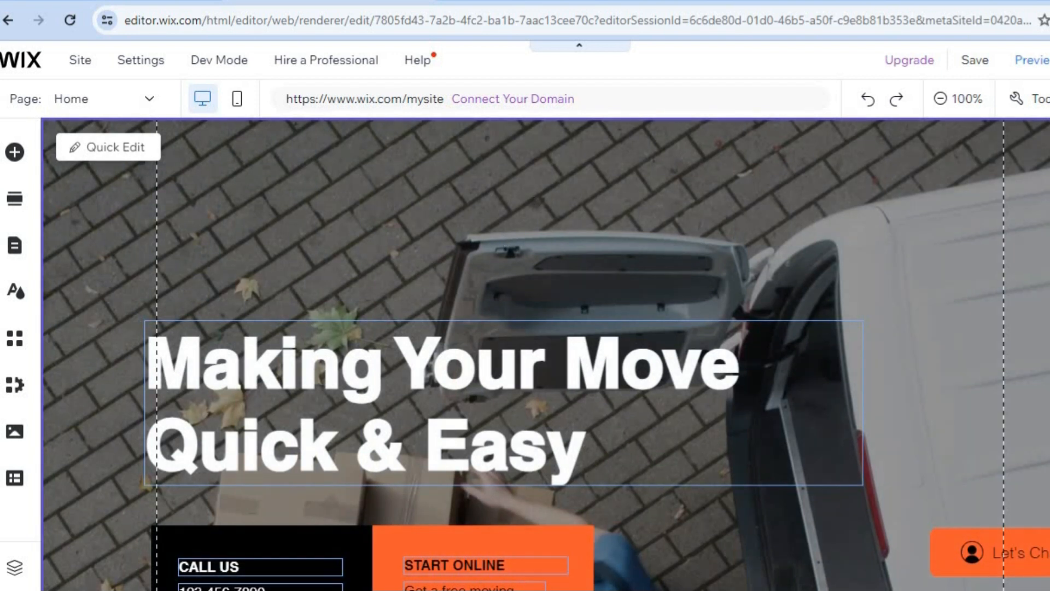
Inspect the header's Quick Edit content and the themed buttons among the addable elements, without changing or adding anything.
scroll(545, 353, "up", 2)
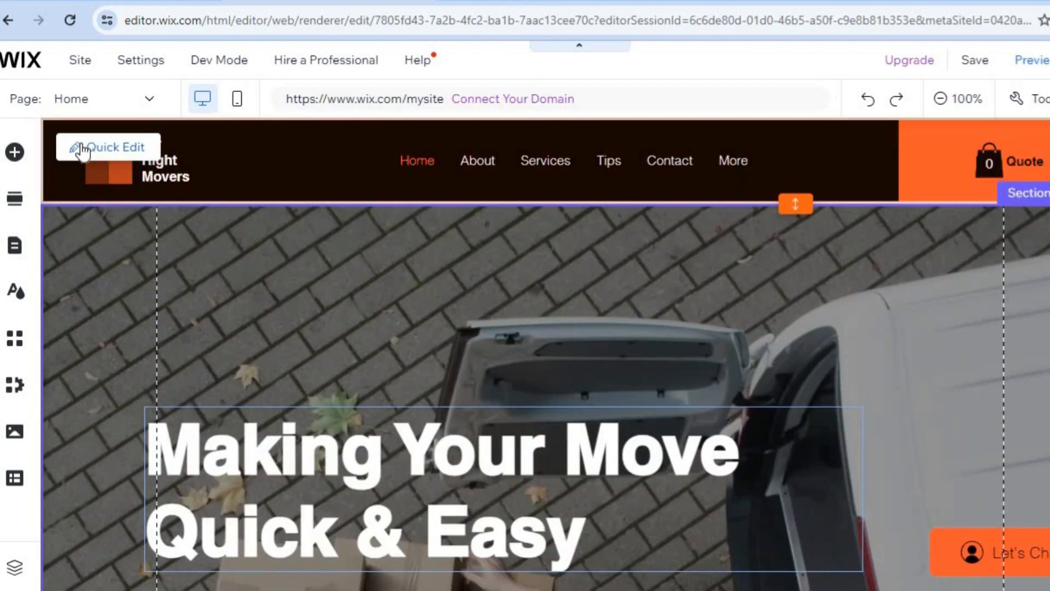
left_click(82, 152)
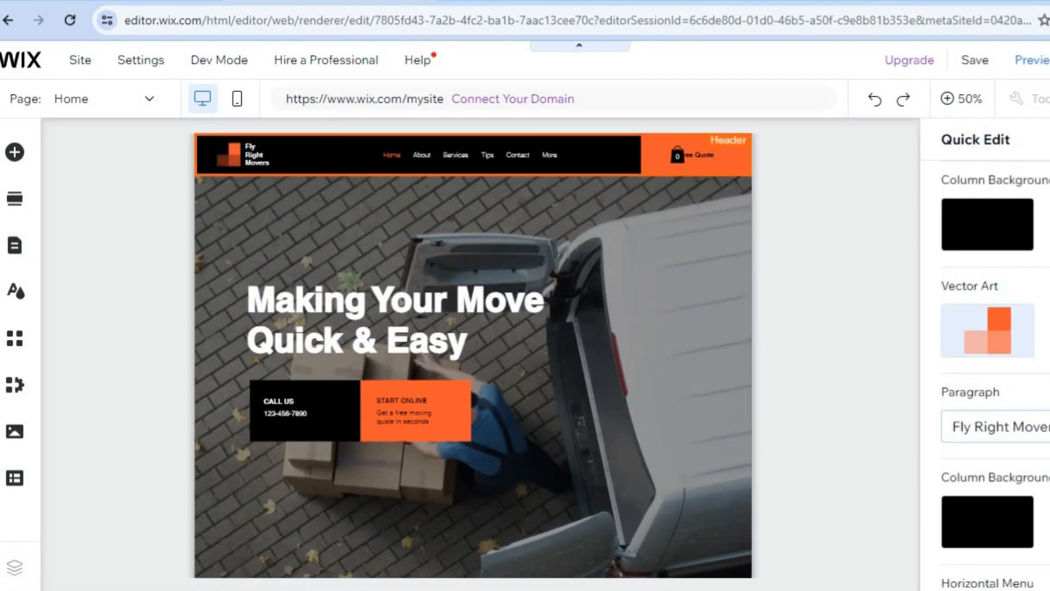
left_click(663, 291)
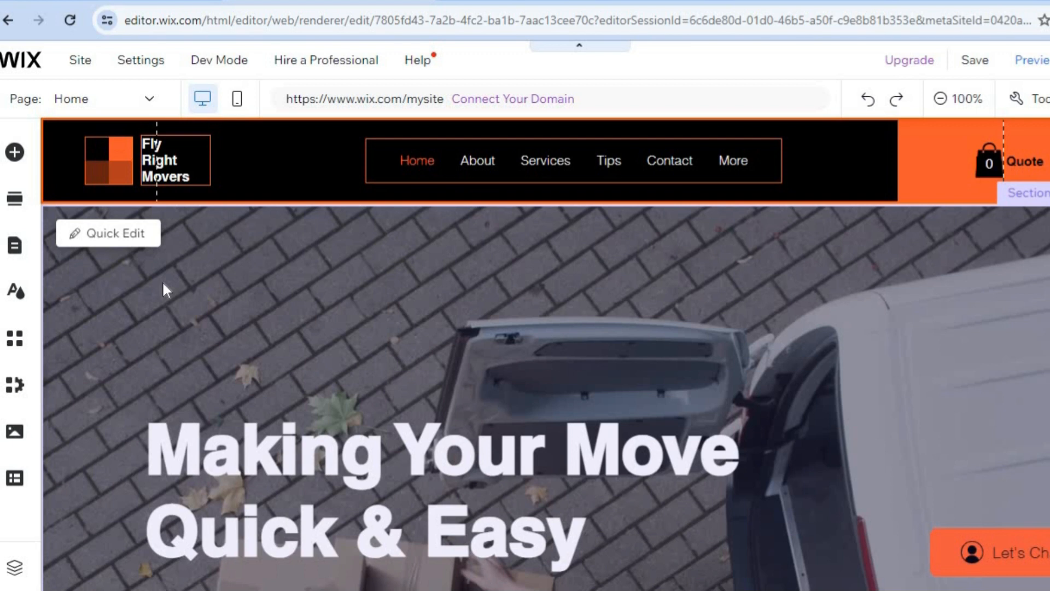
left_click(17, 155)
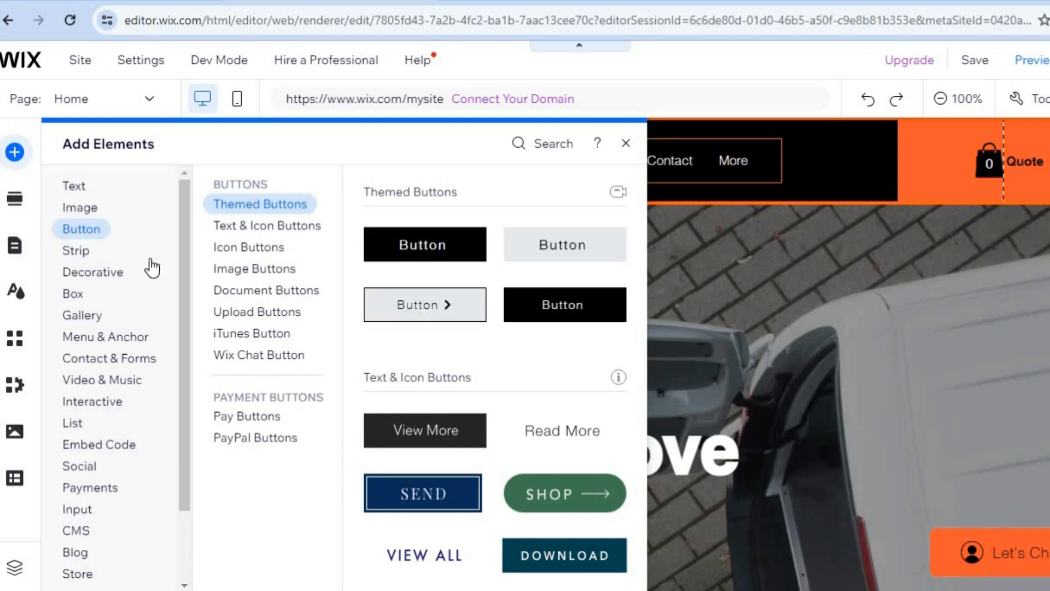
left_click(230, 292)
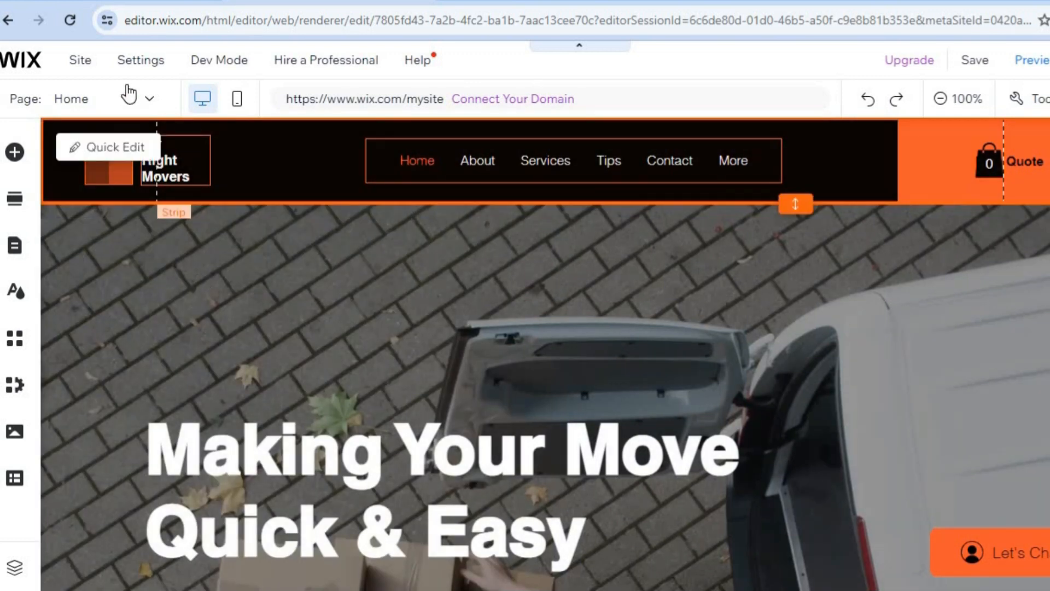
Switch to the Services page and look over its content, from the Our Services banner to the Storage Services and Packing & Unpacking blocks.
left_click(127, 86)
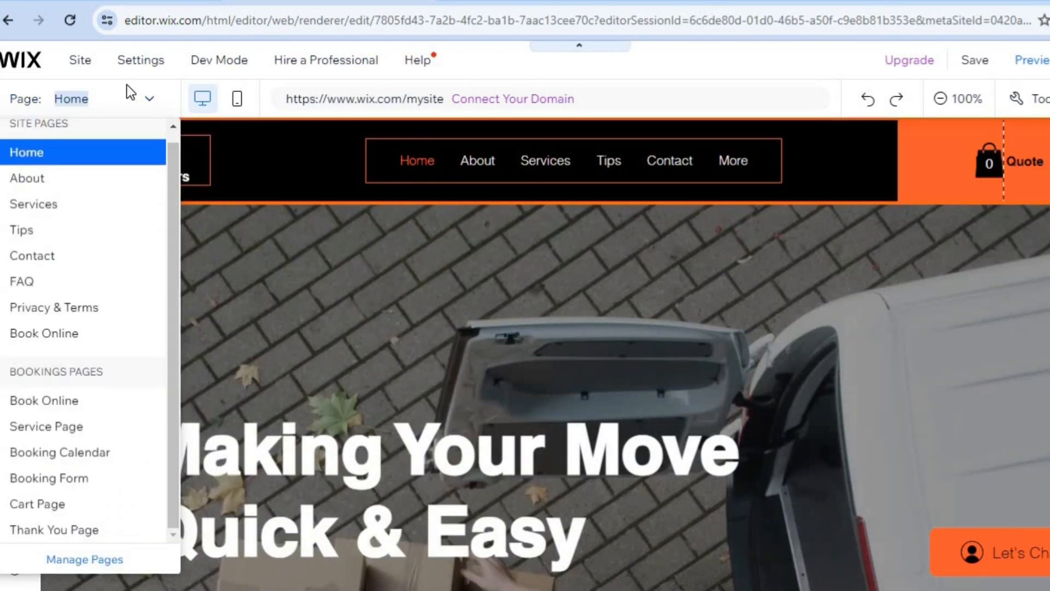
left_click(52, 215)
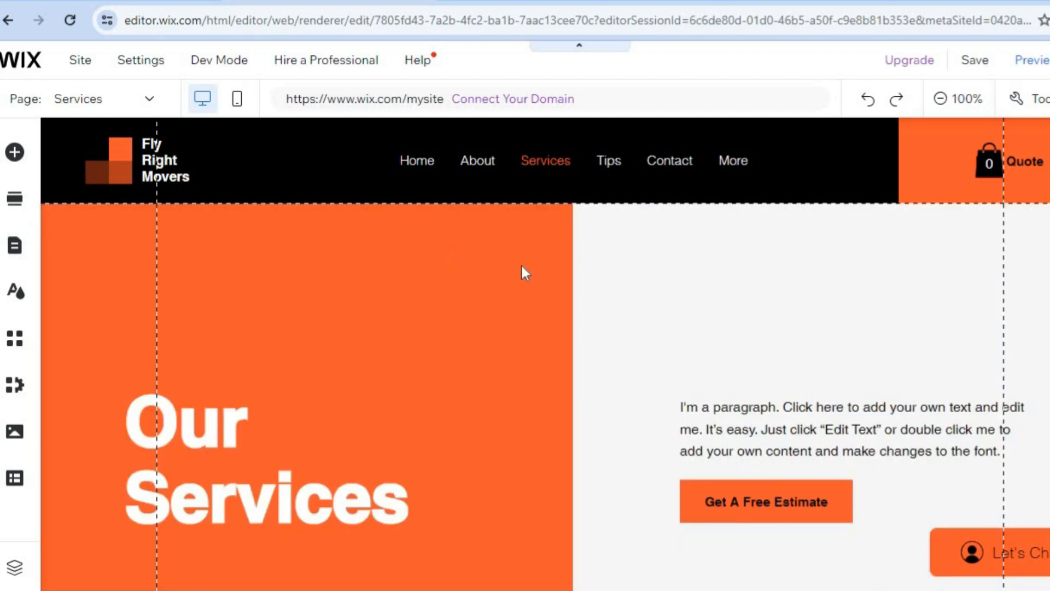
scroll(545, 354, "down", 10)
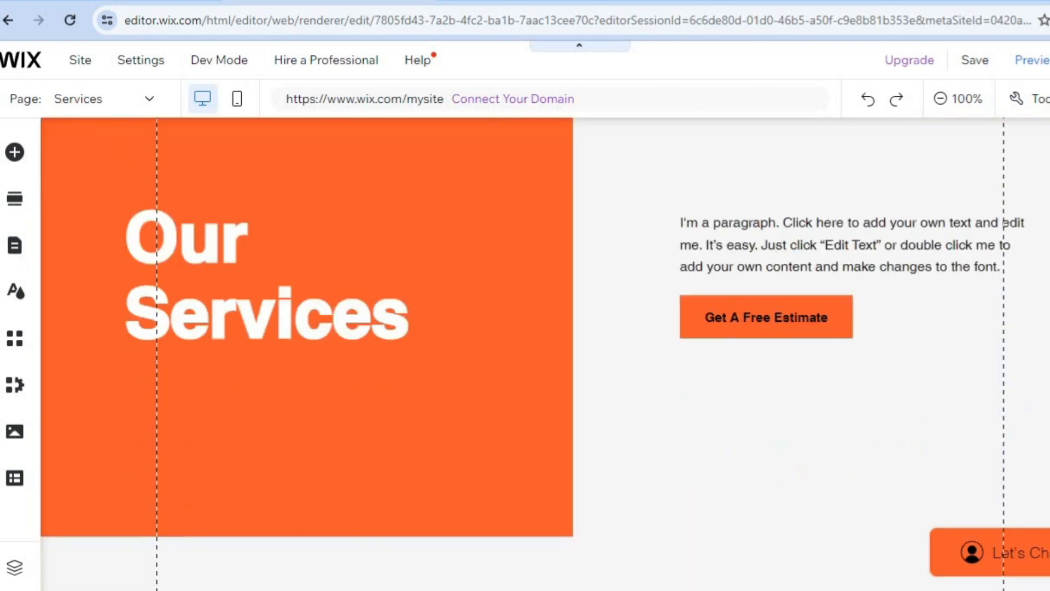
scroll(695, 197, "down", 5)
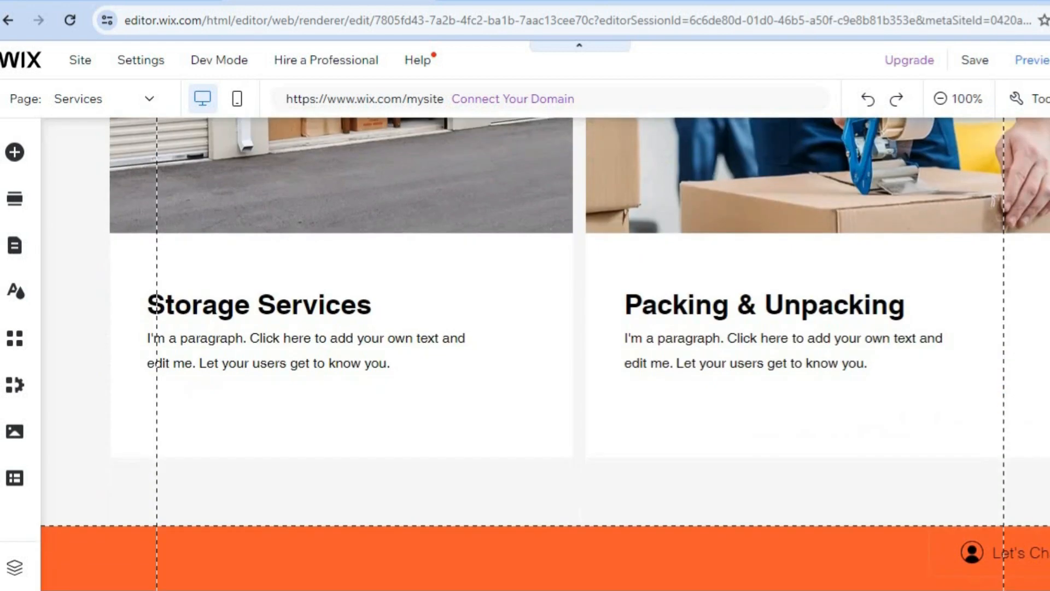
scroll(695, 197, "up", 15)
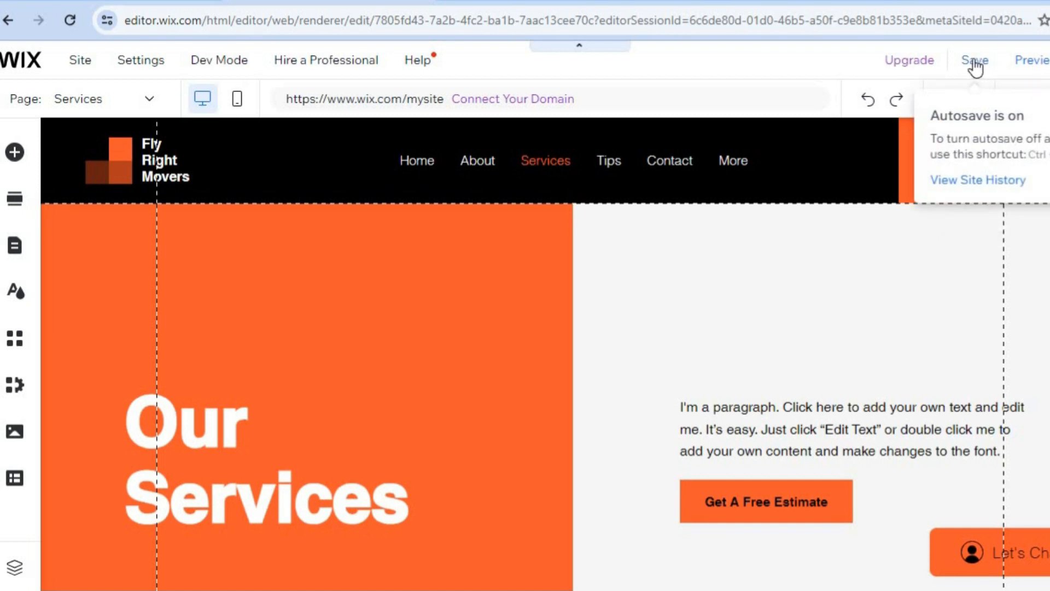
Preview the site and examine the Services page from the Our Services banner through the Get Your Free Quote form.
left_click(1034, 65)
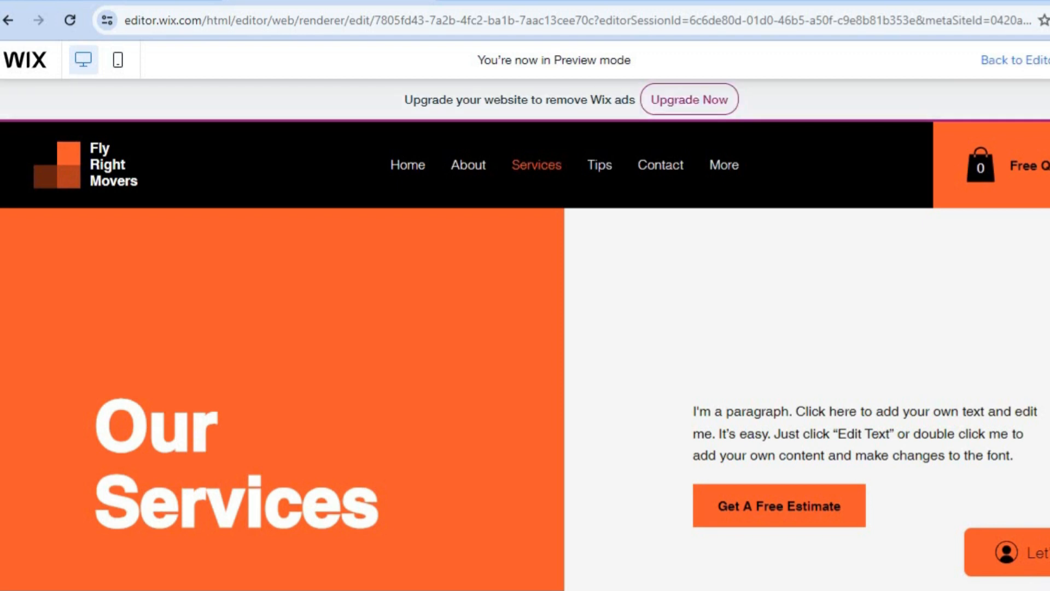
scroll(525, 382, "down", 3)
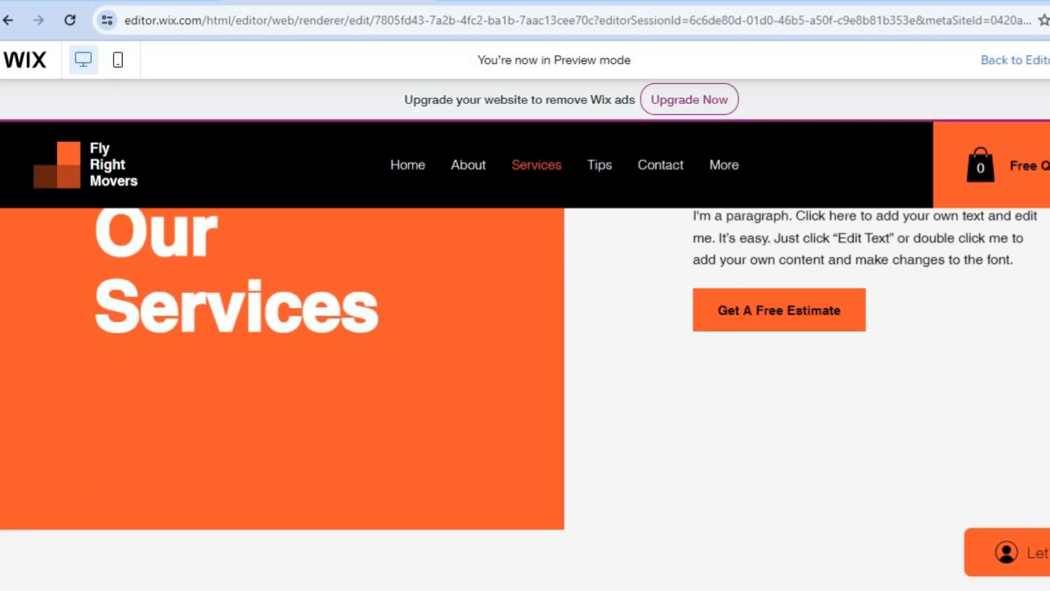
scroll(525, 383, "down", 3)
scroll(525, 382, "down", 8)
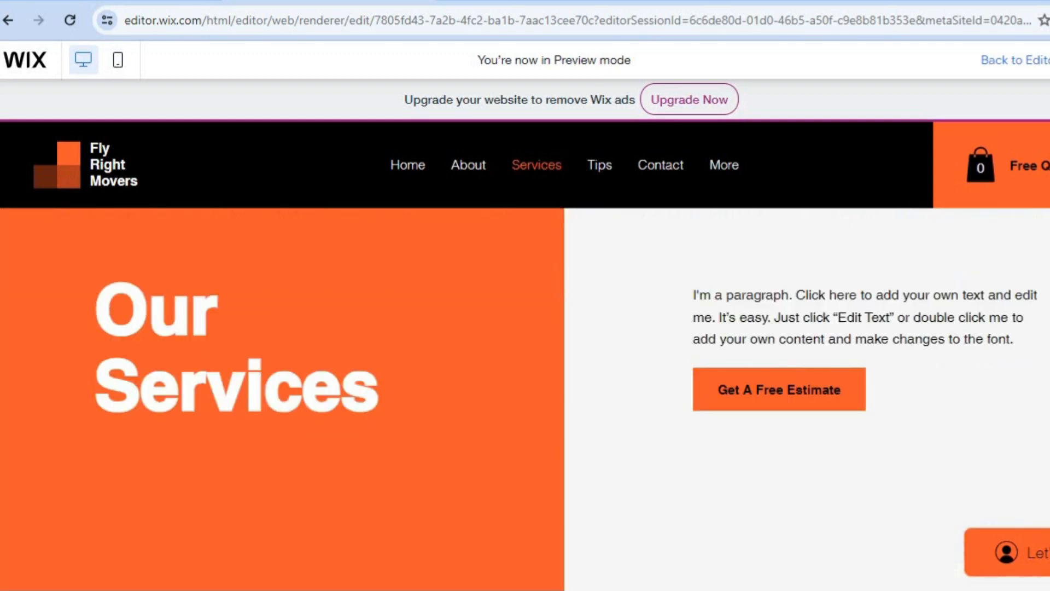
scroll(525, 383, "down", 10)
scroll(525, 383, "down", 5)
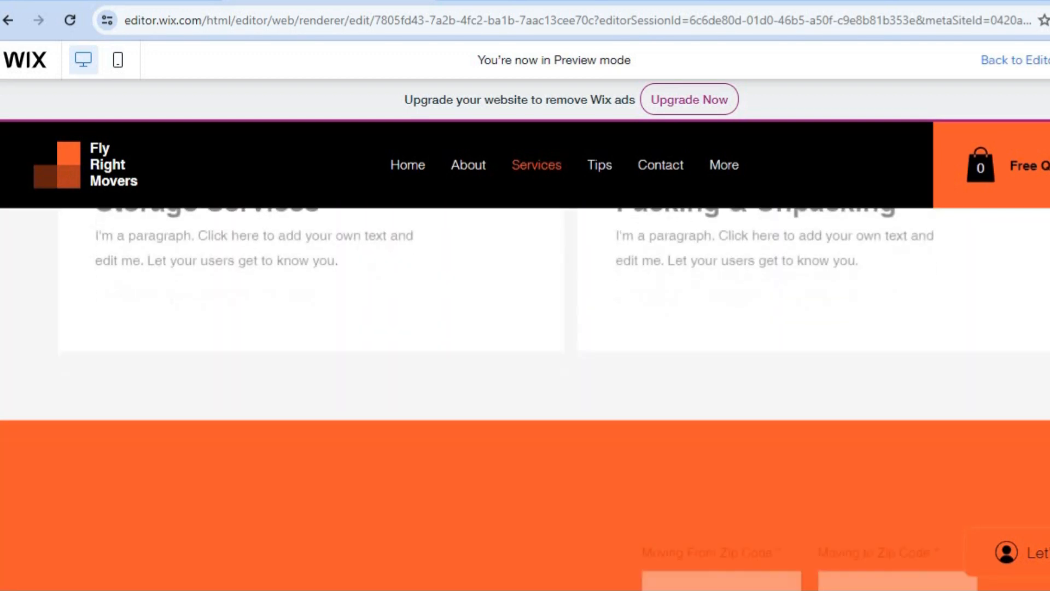
scroll(525, 383, "down", 2)
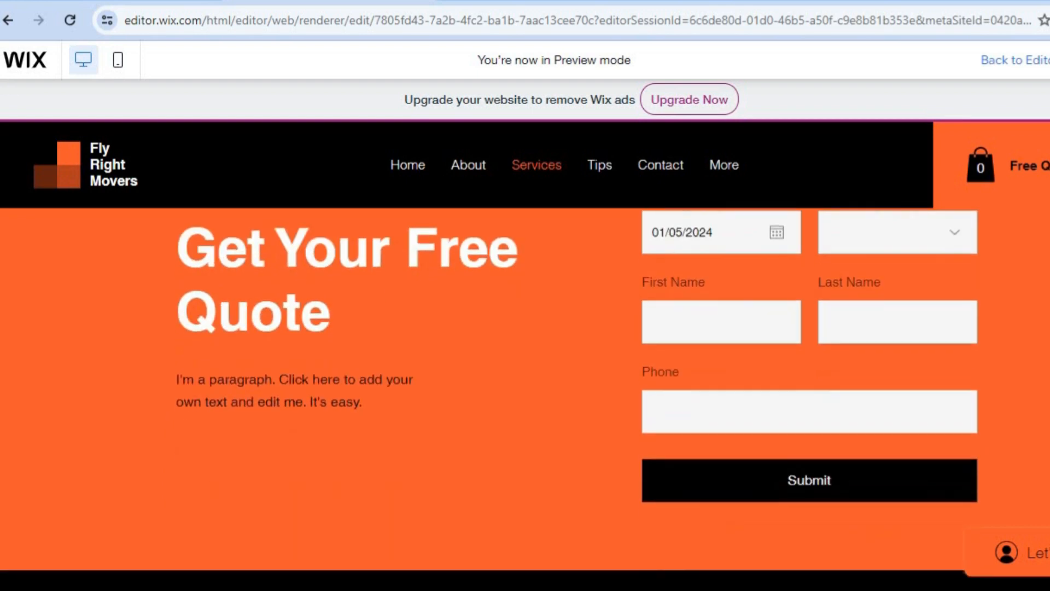
scroll(525, 383, "up", 4)
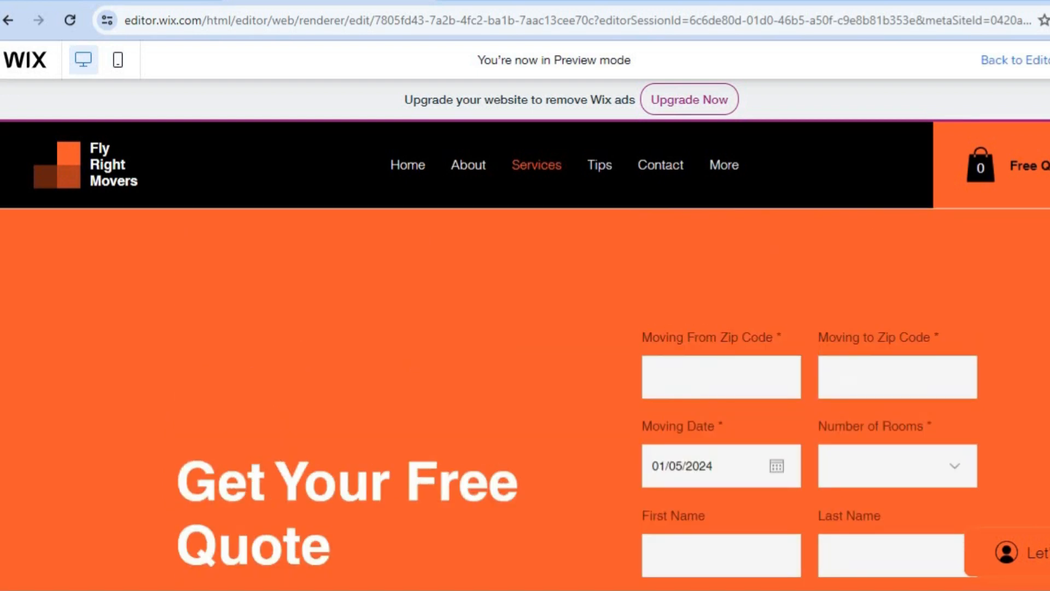
scroll(525, 383, "down", 3)
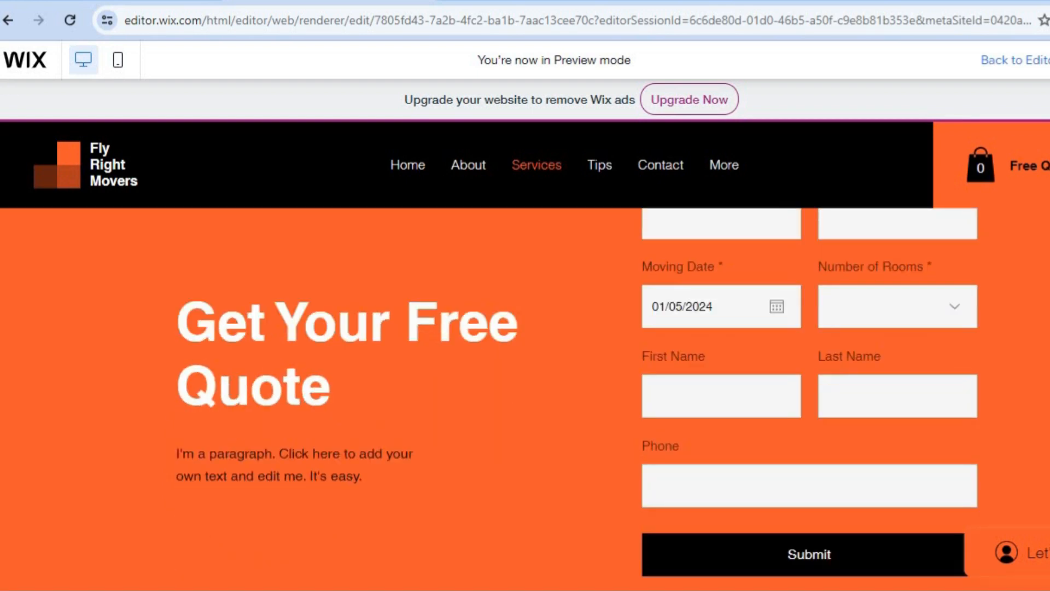